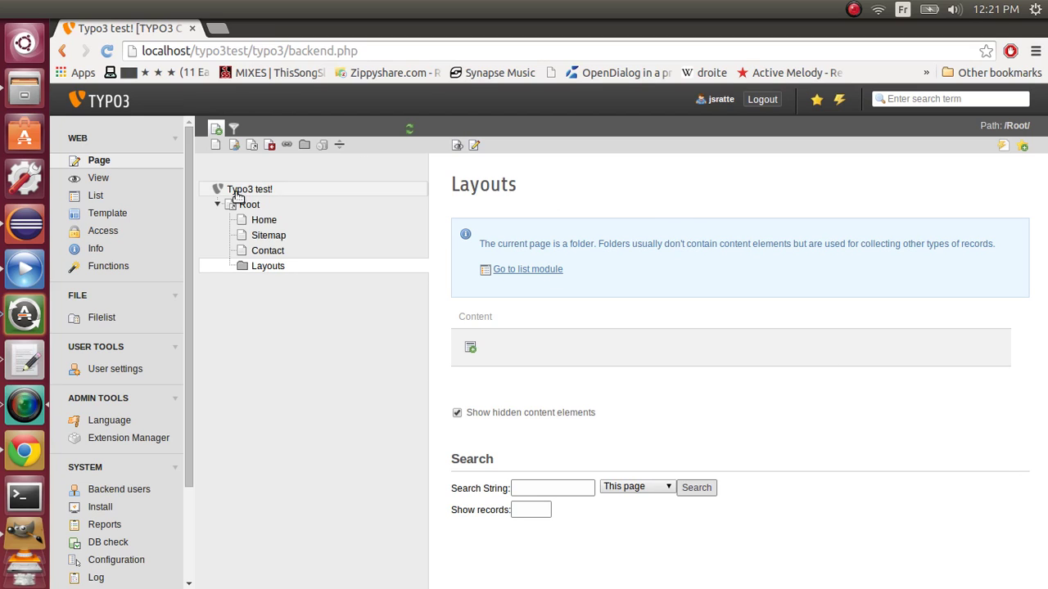
- Open the Home page in the Page module to show its empty Left and Right content columns
{"action": "left_click", "coordinate": [273, 221]}
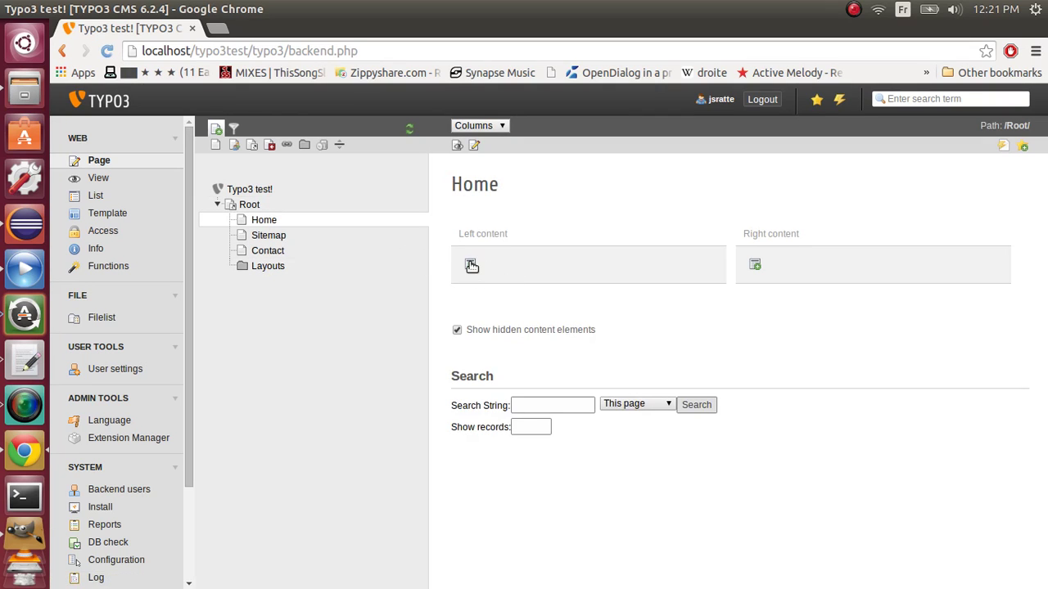
- Add and save a Regular Text Element headed 'Left' with body text 'Left content' in the left column
{"action": "left_click", "coordinate": [472, 266]}
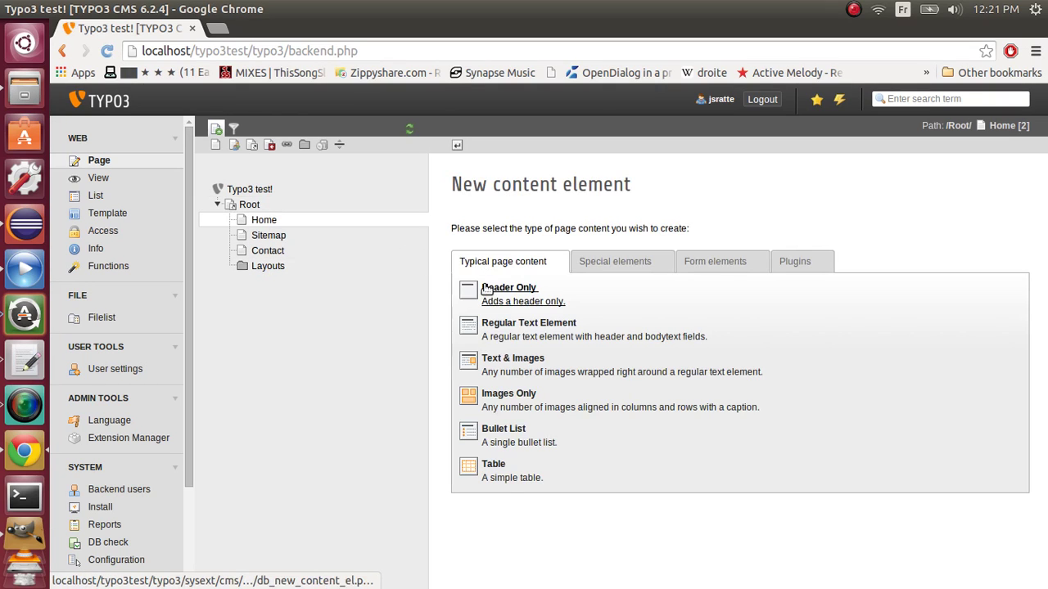
{"action": "left_click", "coordinate": [509, 327]}
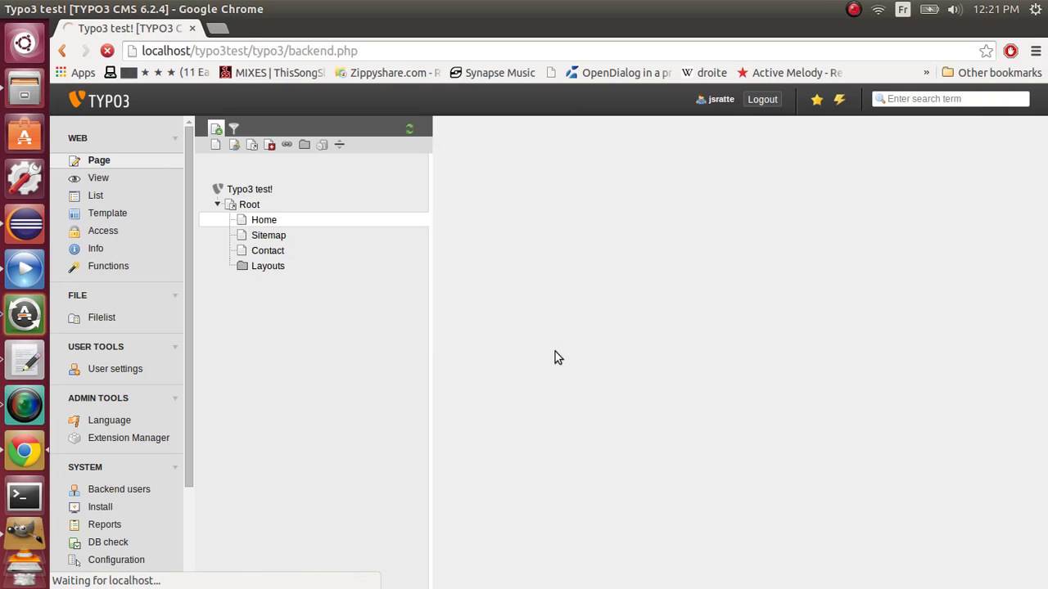
{"action": "scroll", "coordinate": [557, 352], "scroll_direction": "down", "scroll_amount": 3}
{"action": "left_click", "coordinate": [521, 271]}
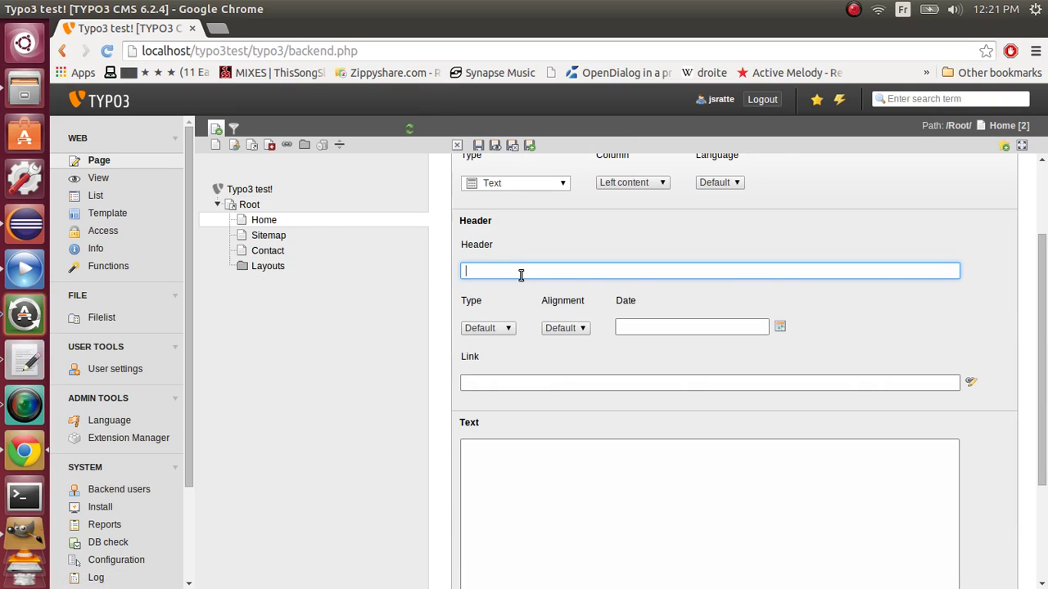
{"action": "type", "text": "Left"}
{"action": "scroll", "coordinate": [685, 439], "scroll_direction": "down", "scroll_amount": 1}
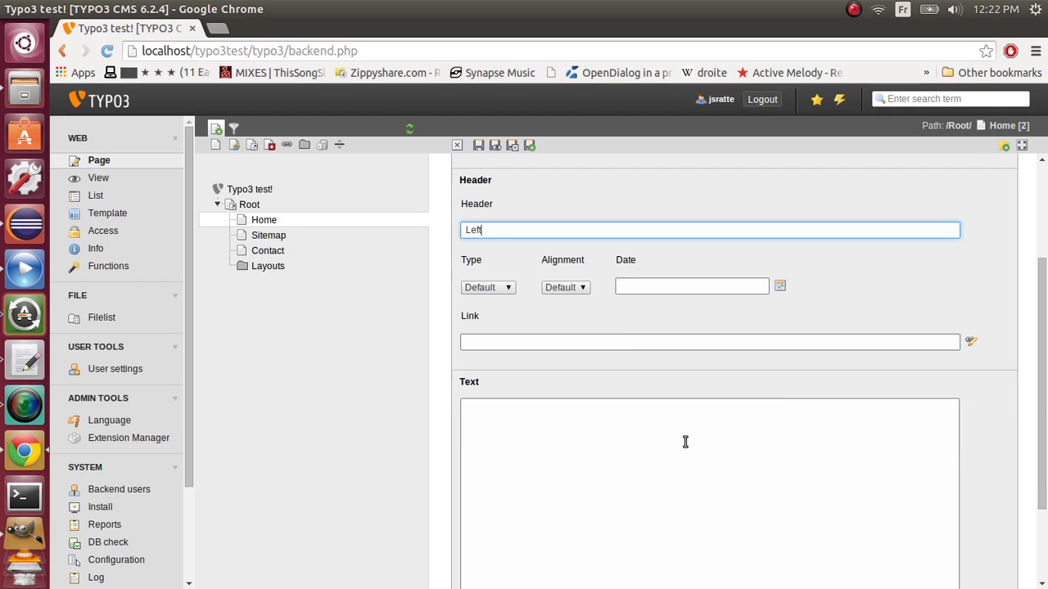
{"action": "left_click", "coordinate": [676, 445]}
{"action": "type", "text": "Left content"}
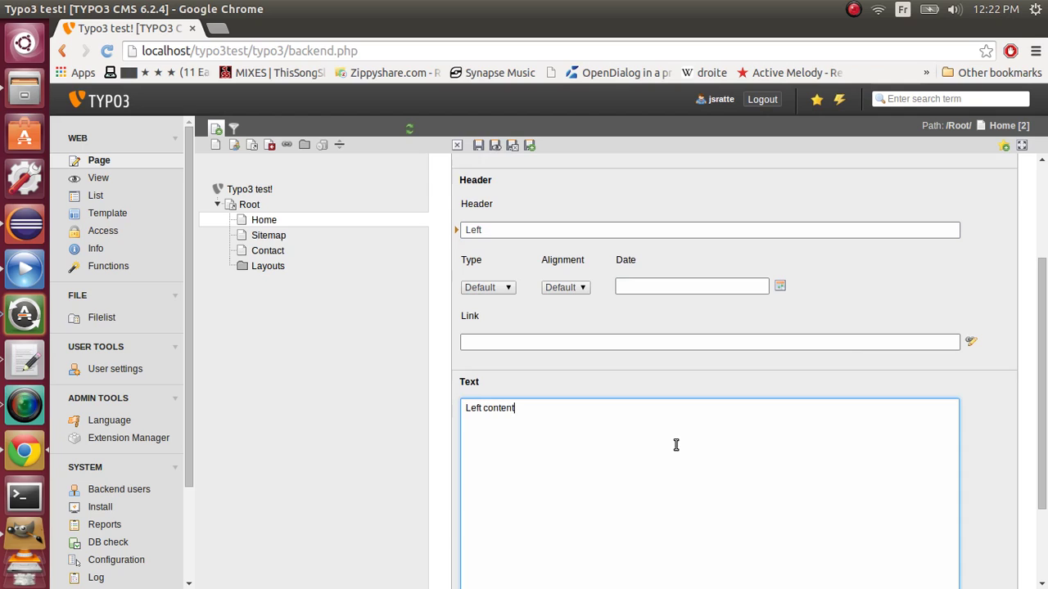
{"action": "left_click", "coordinate": [515, 144]}
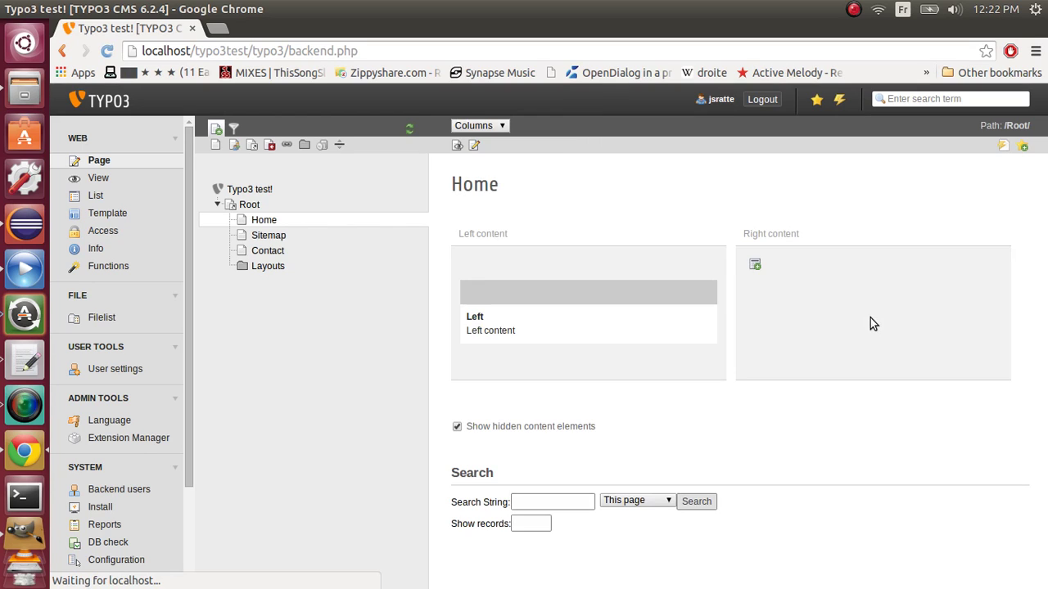
- Add and save a Regular Text Element headed 'Right' with body text 'Right content' in the right column
{"action": "left_click", "coordinate": [755, 267]}
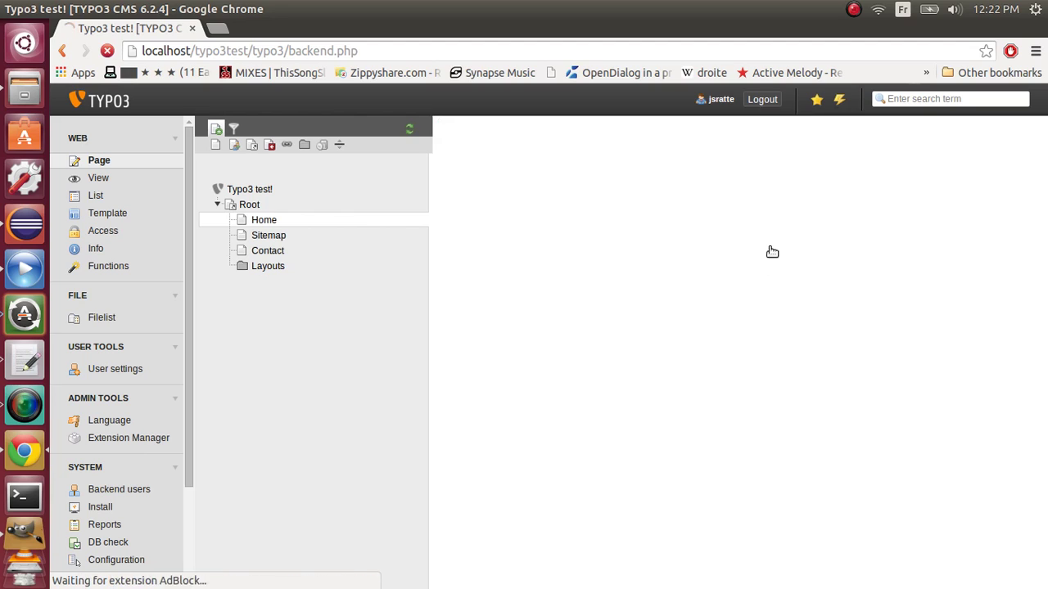
{"action": "left_click", "coordinate": [529, 329]}
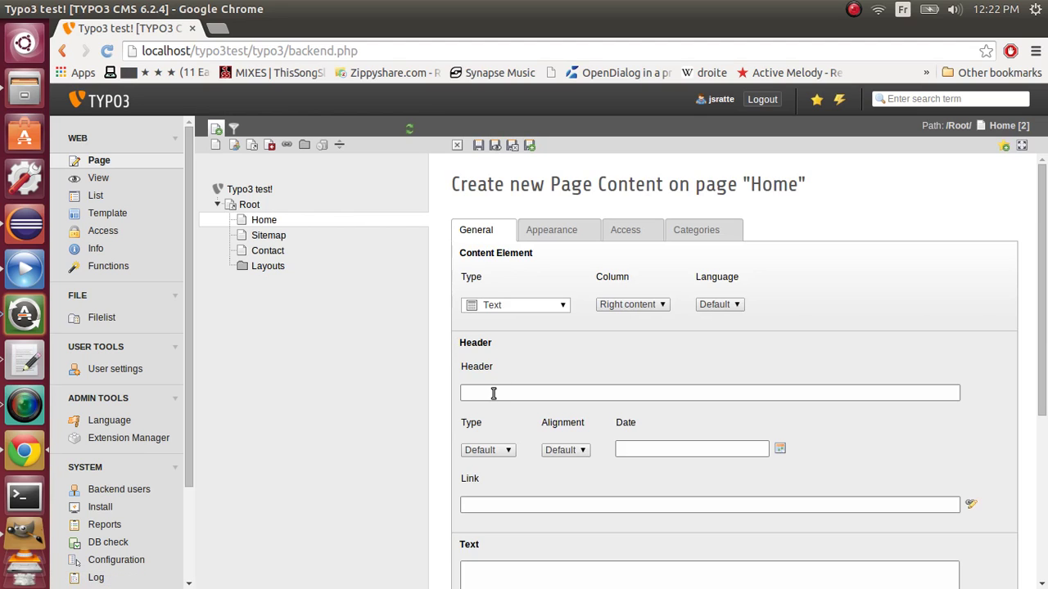
{"action": "left_click", "coordinate": [494, 394]}
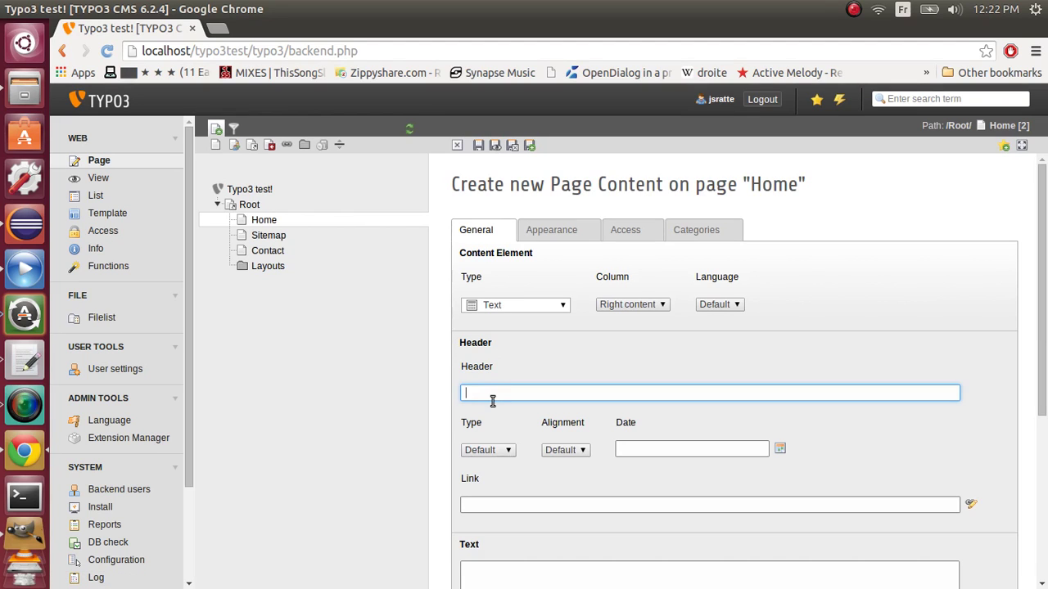
{"action": "type", "text": "Right"}
{"action": "scroll", "coordinate": [566, 472], "scroll_direction": "down", "scroll_amount": 3}
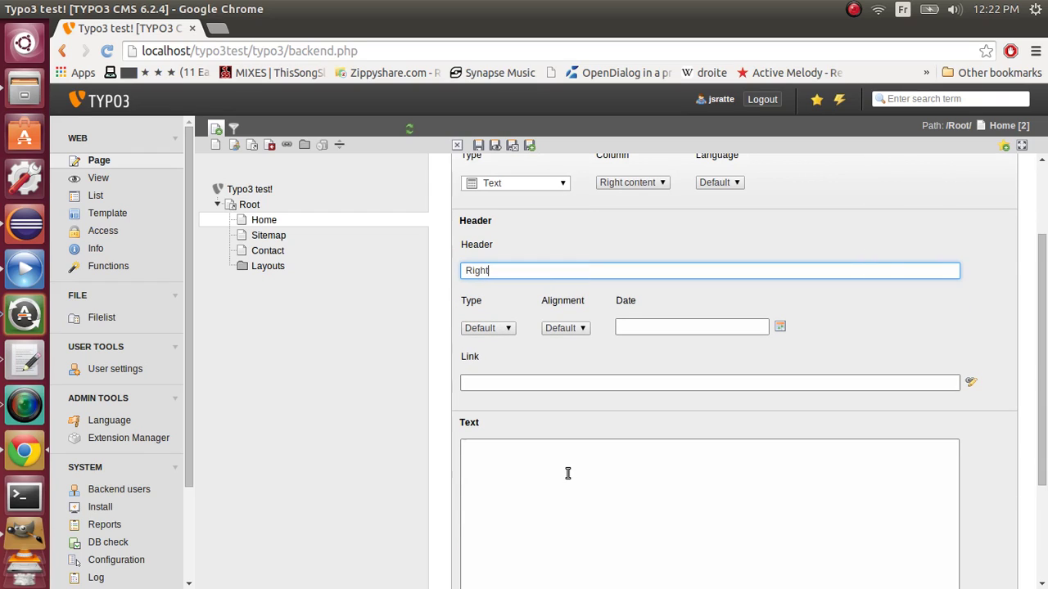
{"action": "left_click", "coordinate": [570, 466]}
{"action": "type", "text": "Right content"}
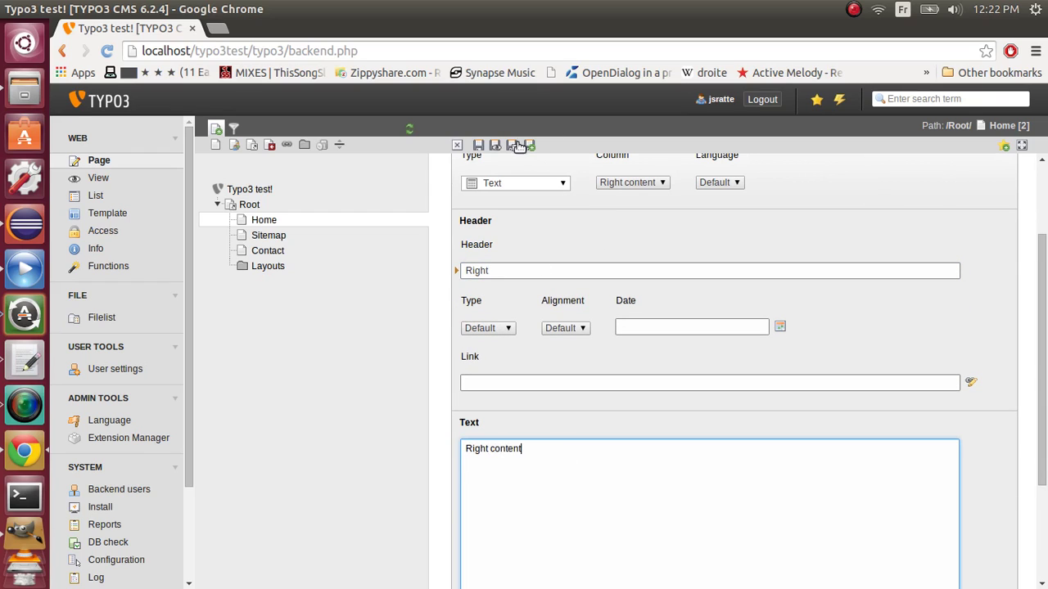
{"action": "left_click", "coordinate": [512, 146]}
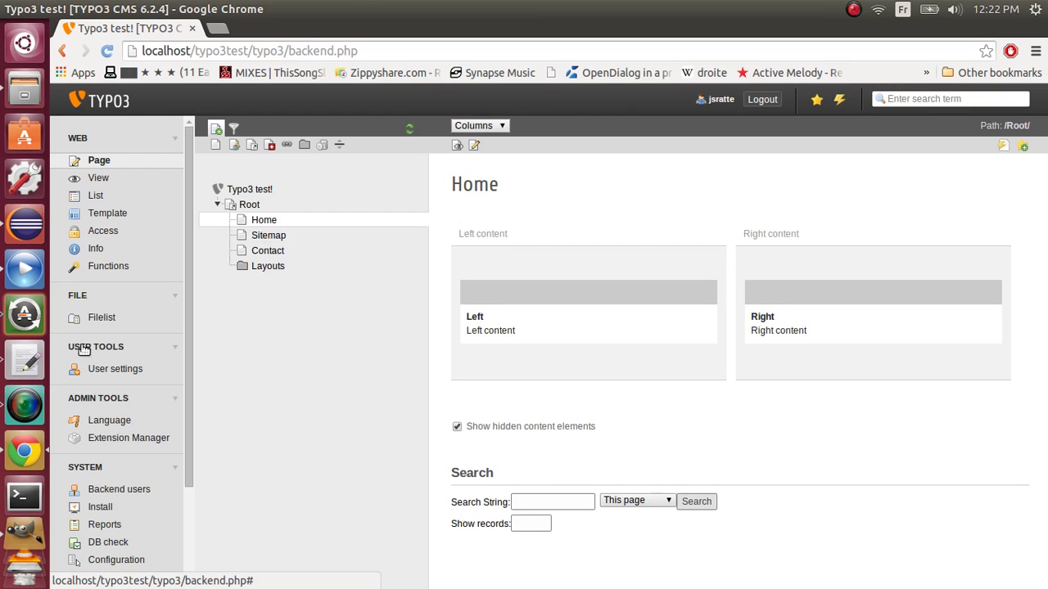
- Open home.html from PHP Explorer and write <div class="left-column"> on line 1
{"action": "left_click", "coordinate": [24, 237]}
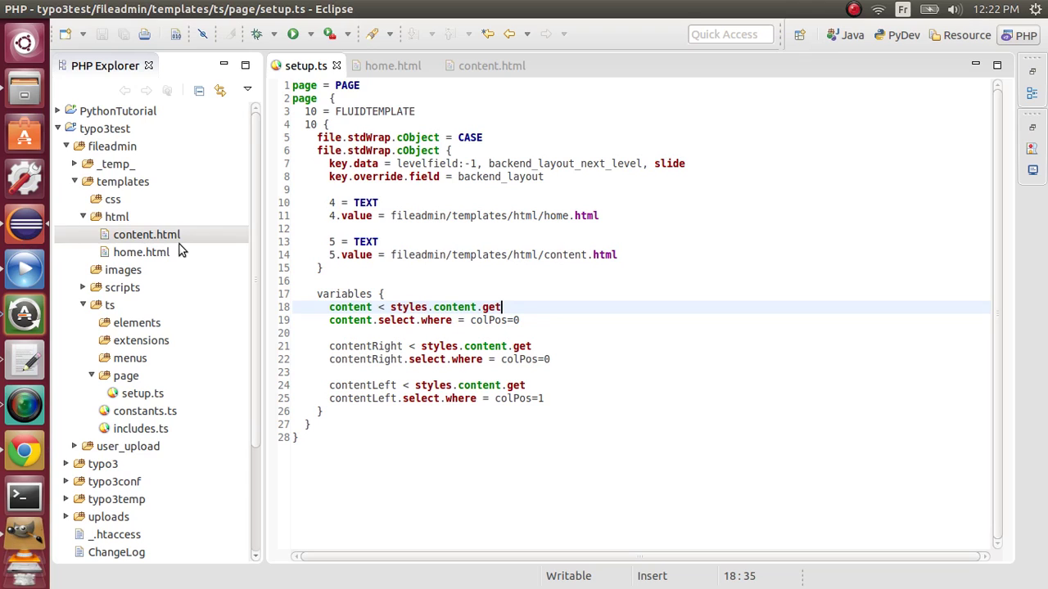
{"action": "double_click", "coordinate": [154, 255]}
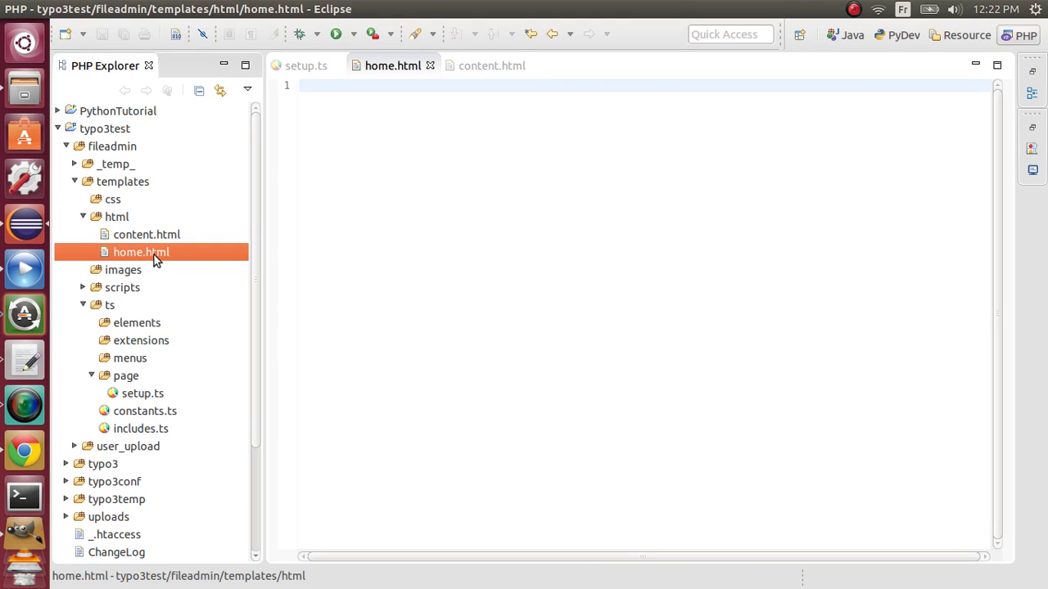
{"action": "left_click", "coordinate": [538, 236]}
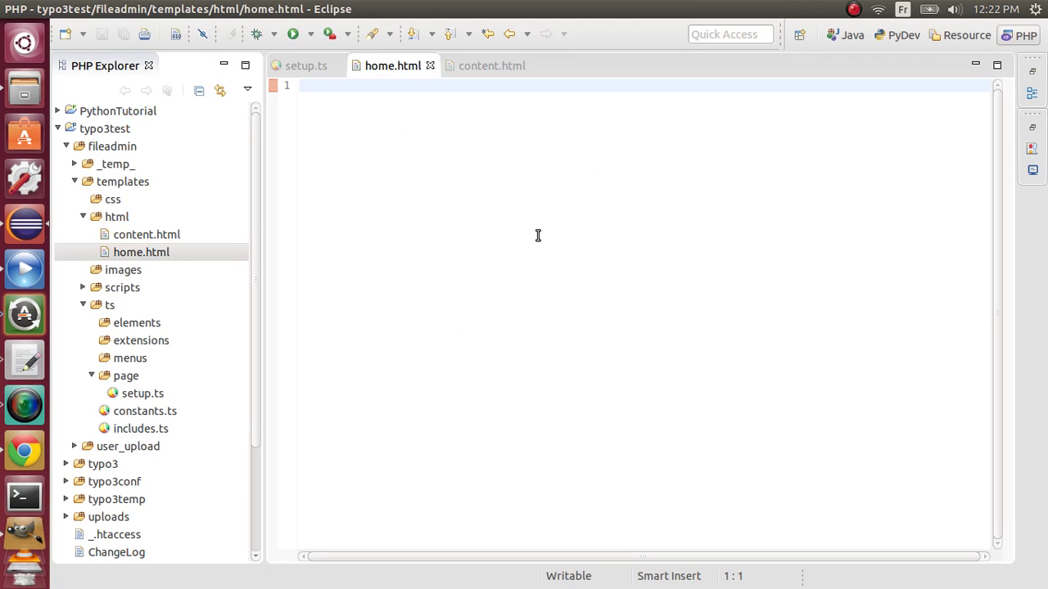
{"action": "type", "text": "<div"}
{"action": "key", "text": "BackSpace"}
{"action": "key", "text": "BackSpace"}
{"action": "key", "text": "BackSpace"}
{"action": "key", "text": "BackSpace"}
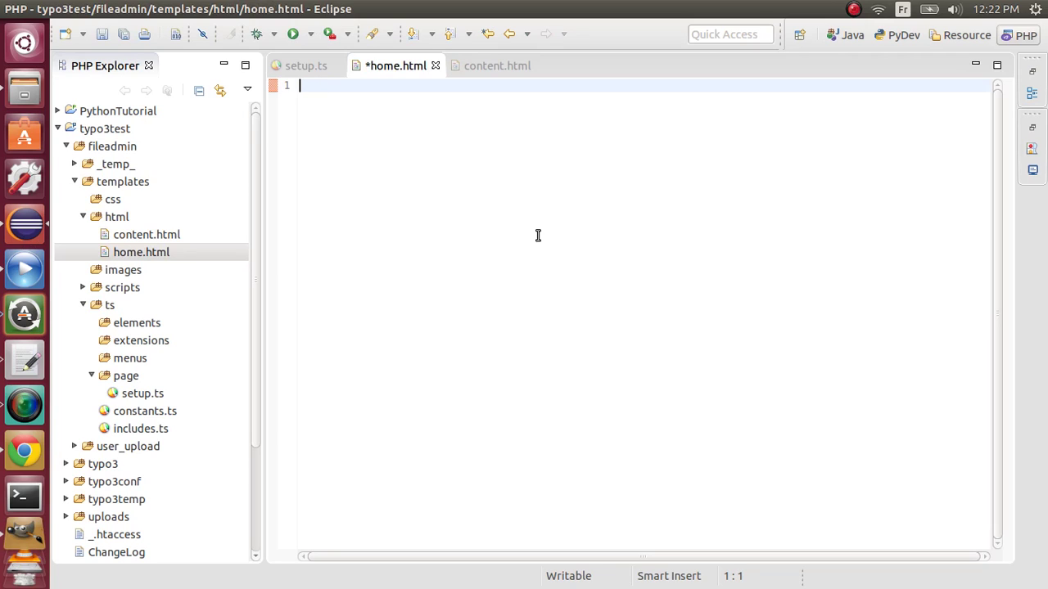
{"action": "type", "text": "<div clas"}
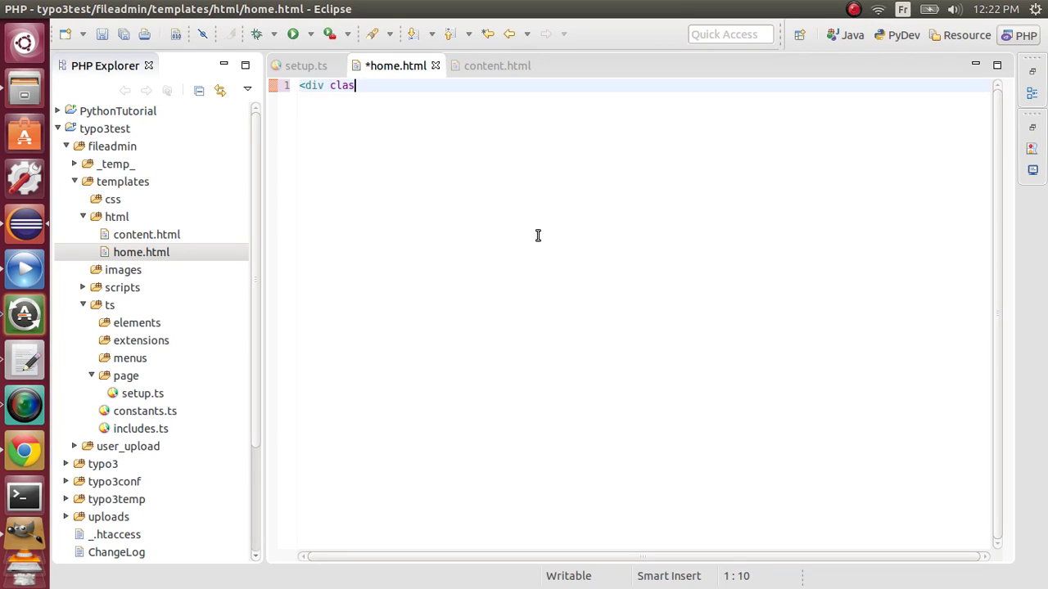
{"action": "type", "text": "s=\""}
{"action": "type", "text": "left-"}
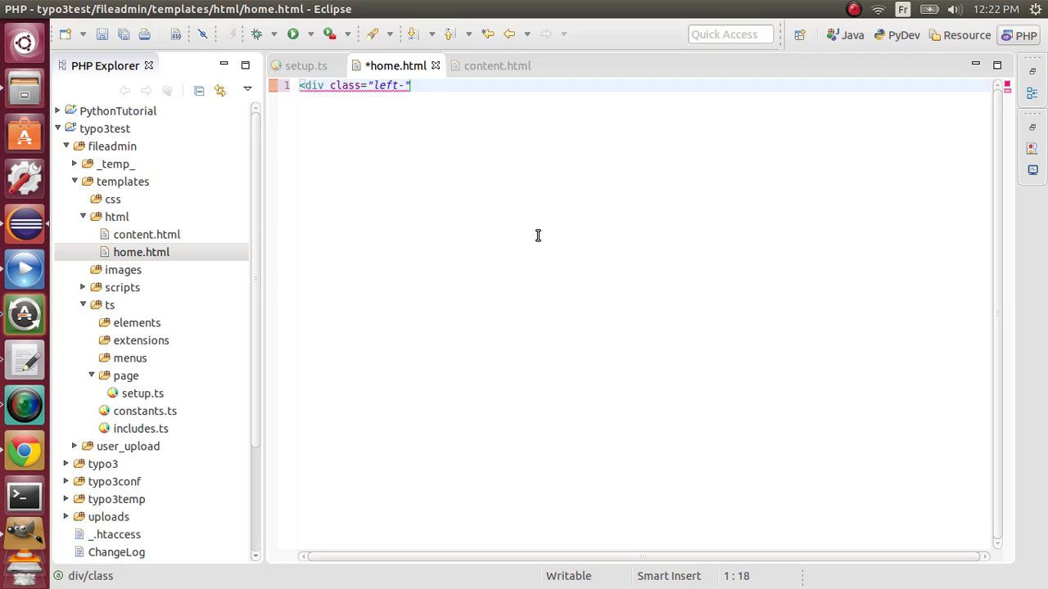
{"action": "type", "text": "column\"></div>"}
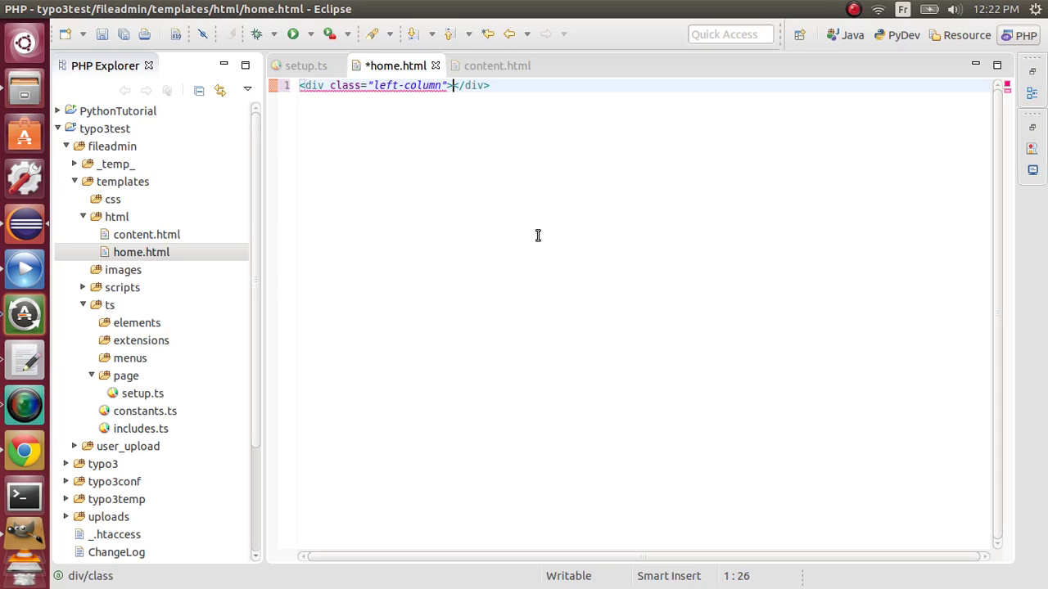
{"action": "key", "text": "Right"}
{"action": "key", "text": "Right"}
{"action": "key", "text": "Right"}
{"action": "key", "text": "Right"}
{"action": "key", "text": "Right"}
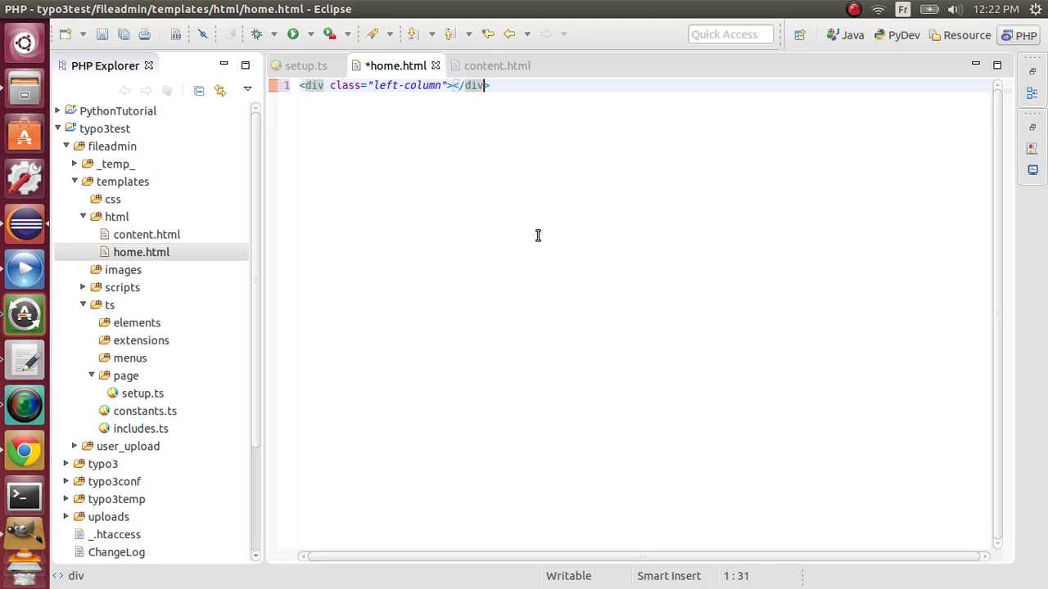
- Add <div class="right-column"> below the left-column div and save home.html
{"action": "key", "text": "Return"}
{"action": "key", "text": "Return"}
{"action": "type", "text": "<div "}
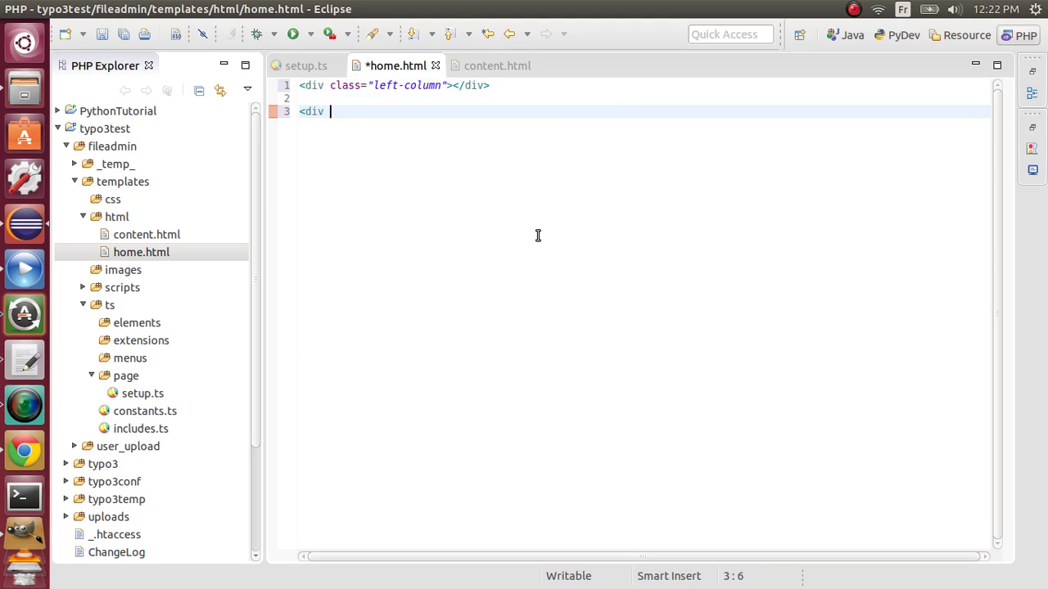
{"action": "type", "text": "class=\"right"}
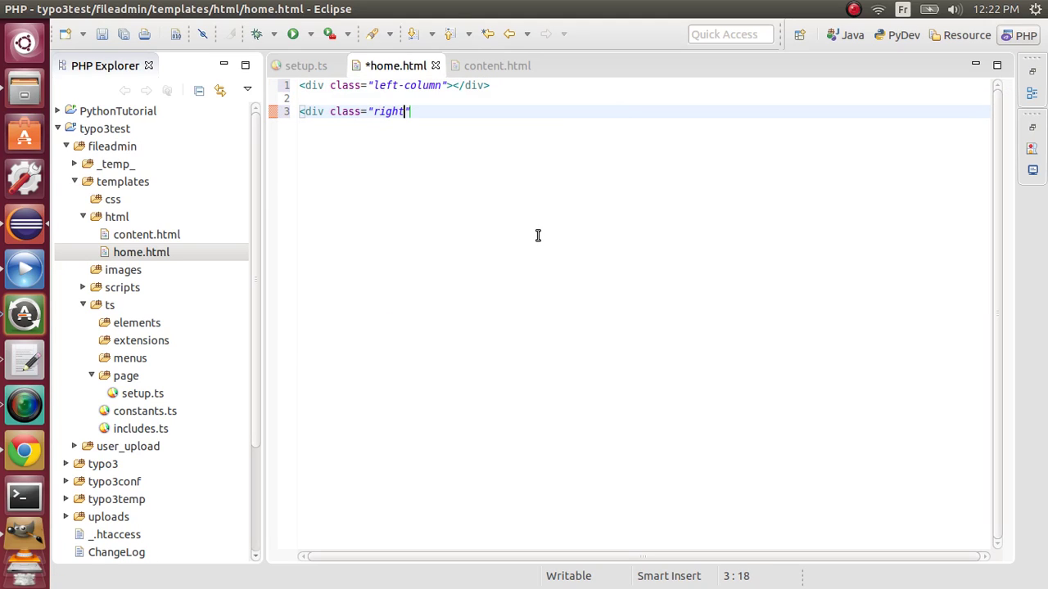
{"action": "type", "text": "-column\""}
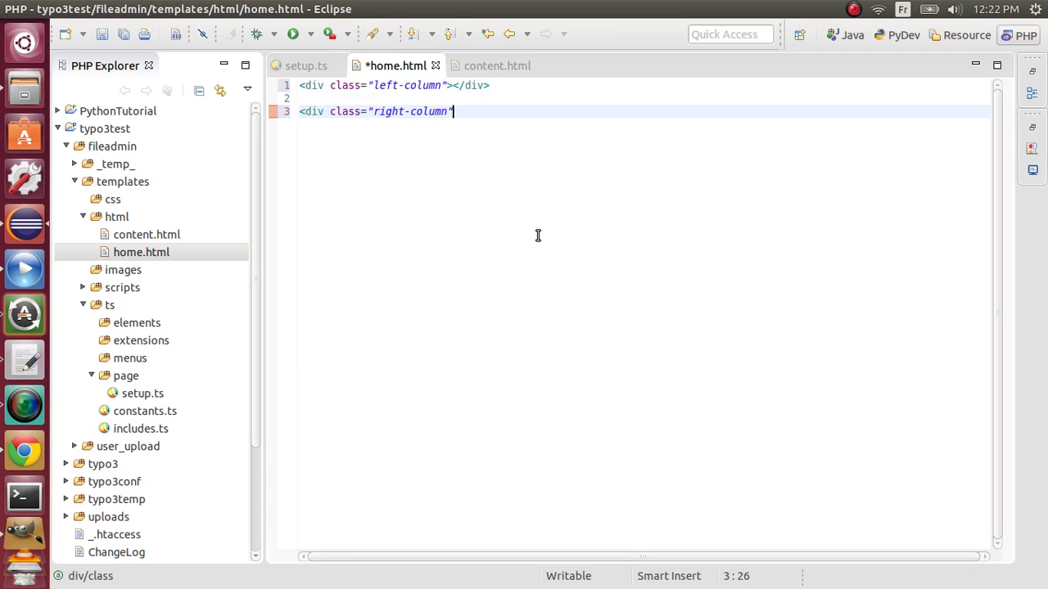
{"action": "type", "text": "></div>"}
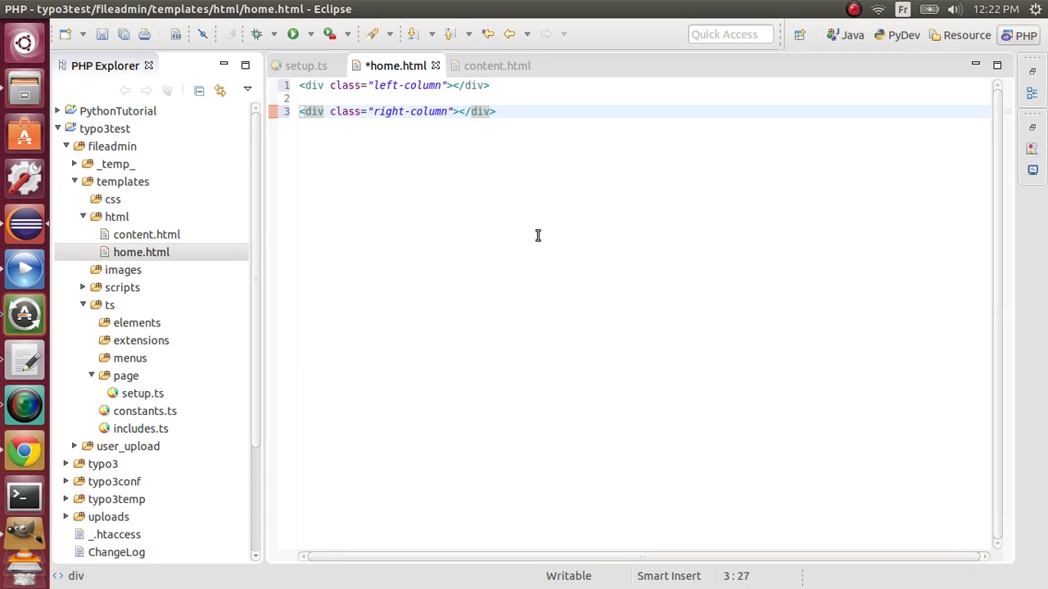
{"action": "key", "text": "ctrl+s"}
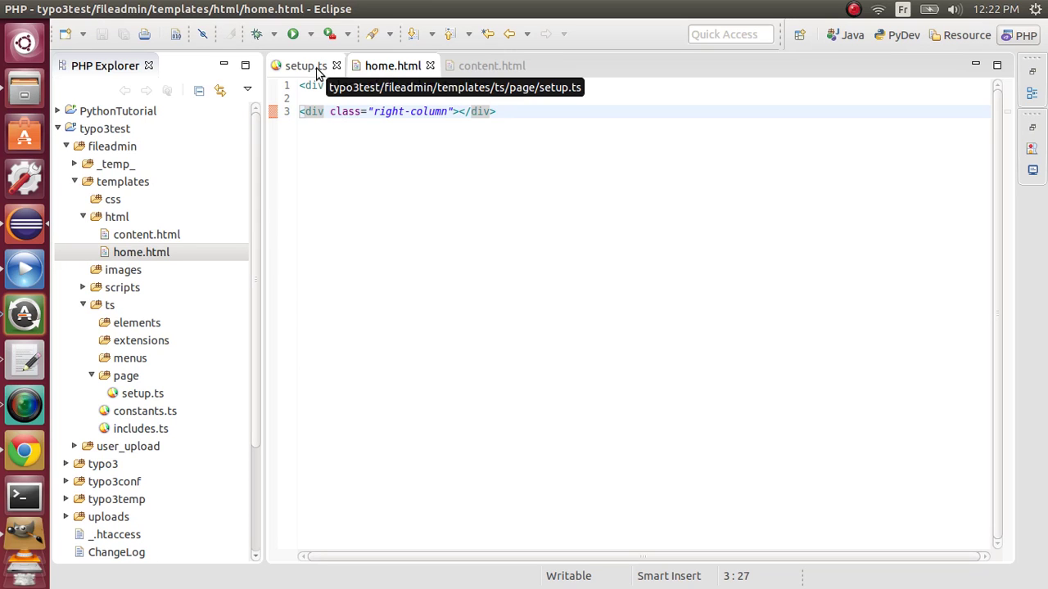
- Open blank lines inside both column divs, checking setup.ts for the contentLeft and contentRight variables
{"action": "left_click", "coordinate": [318, 72]}
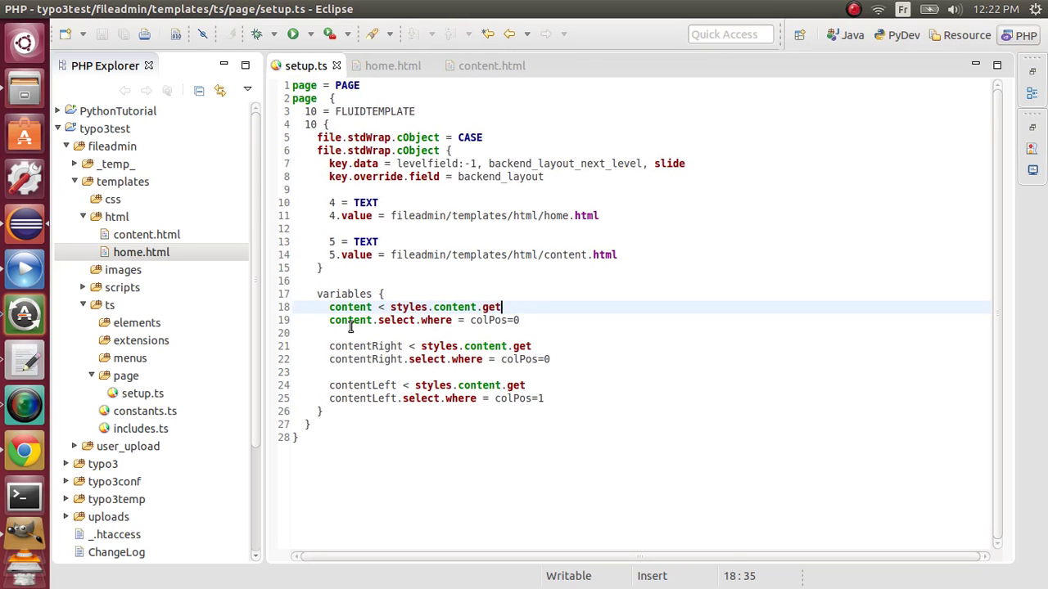
{"action": "left_click", "coordinate": [405, 72]}
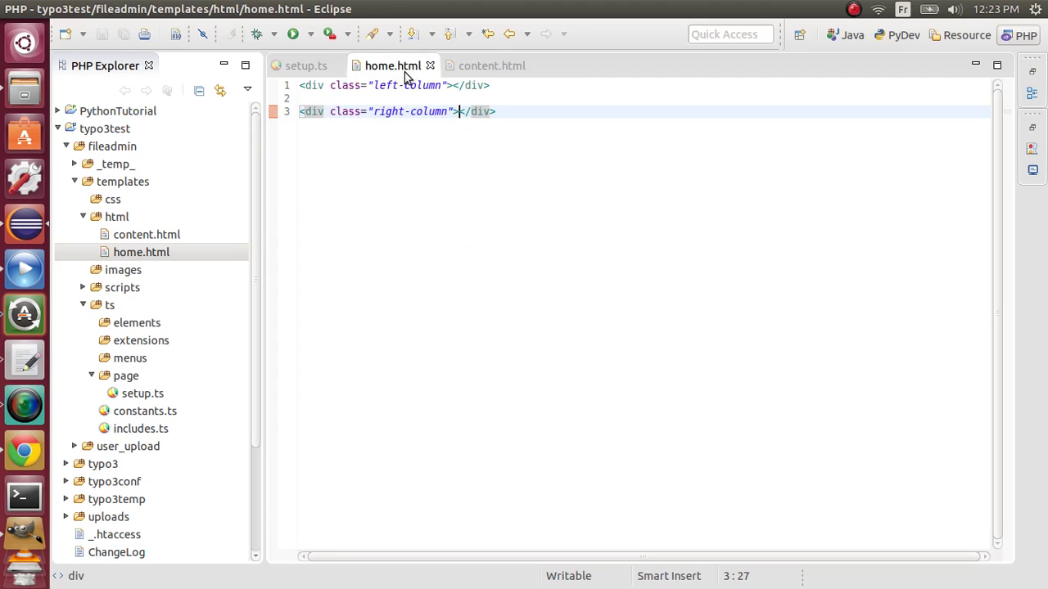
{"action": "left_click", "coordinate": [456, 85]}
{"action": "key", "text": "Return"}
{"action": "key", "text": "Return"}
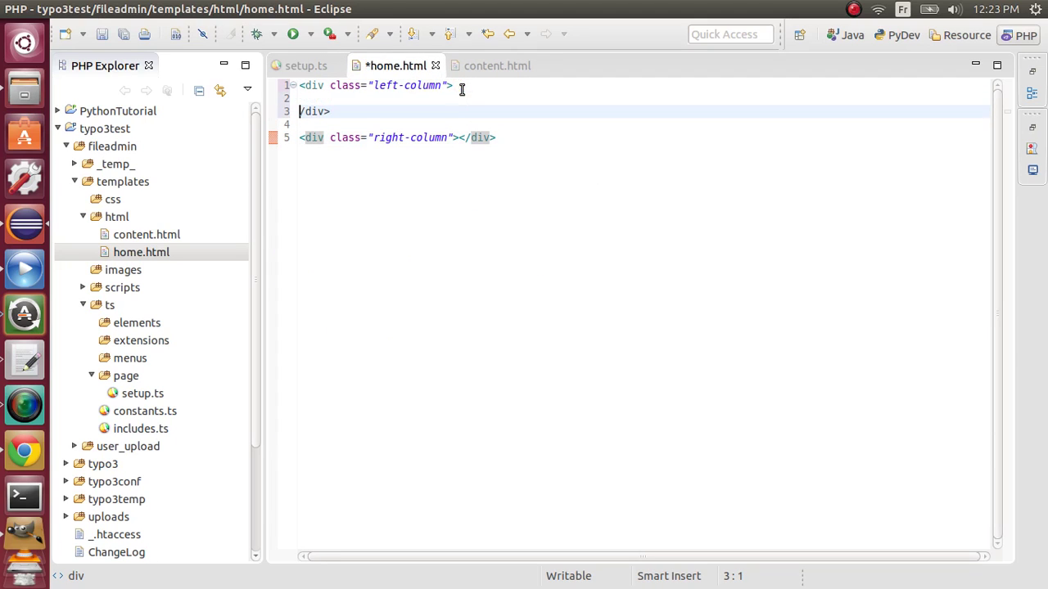
{"action": "left_click", "coordinate": [455, 137]}
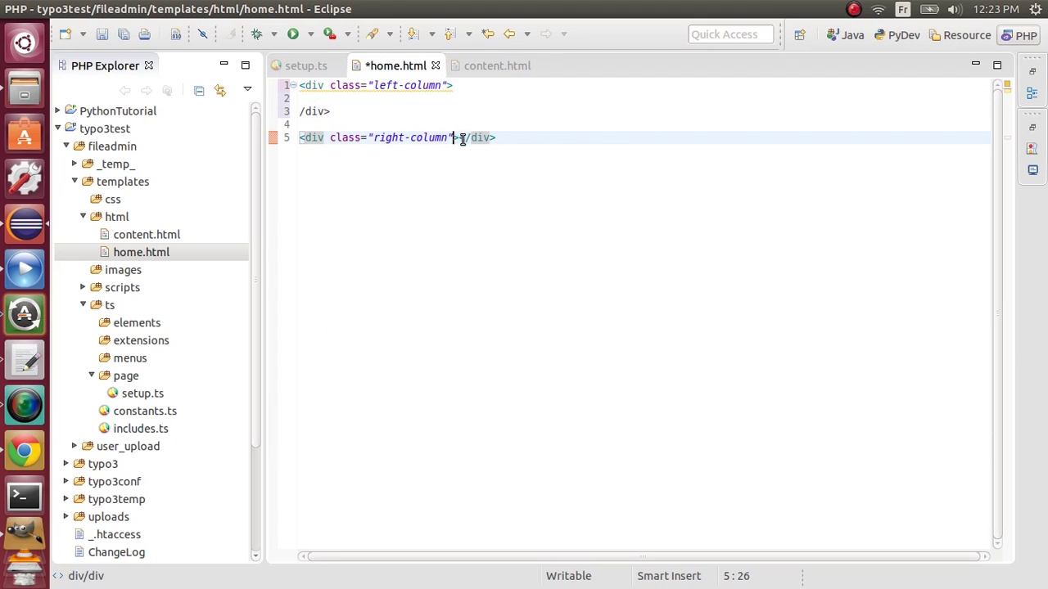
{"action": "key", "text": "Return"}
{"action": "key", "text": "Return"}
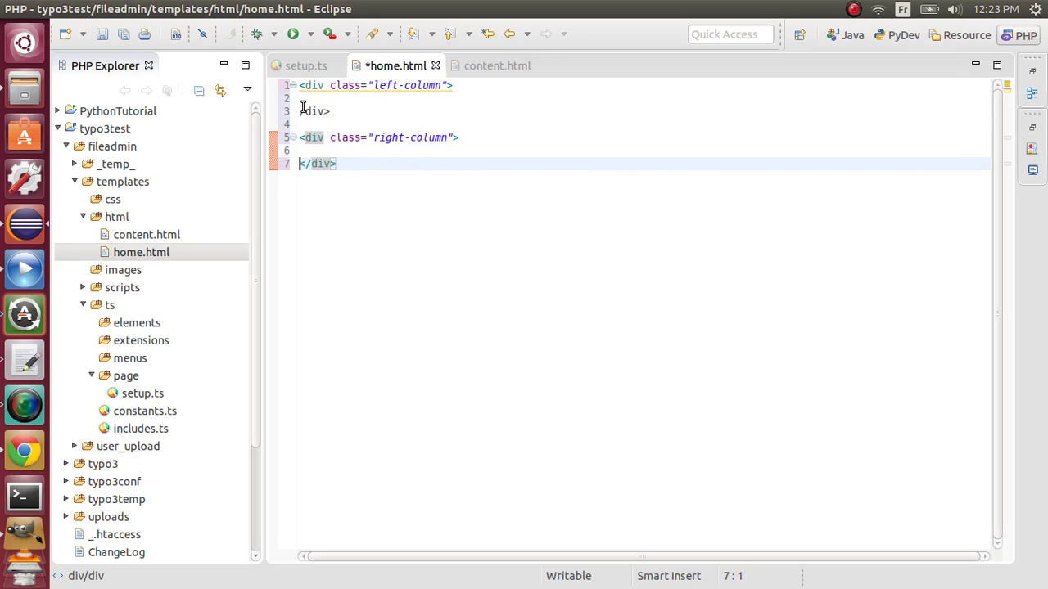
{"action": "left_click", "coordinate": [300, 111]}
{"action": "key", "text": "Right"}
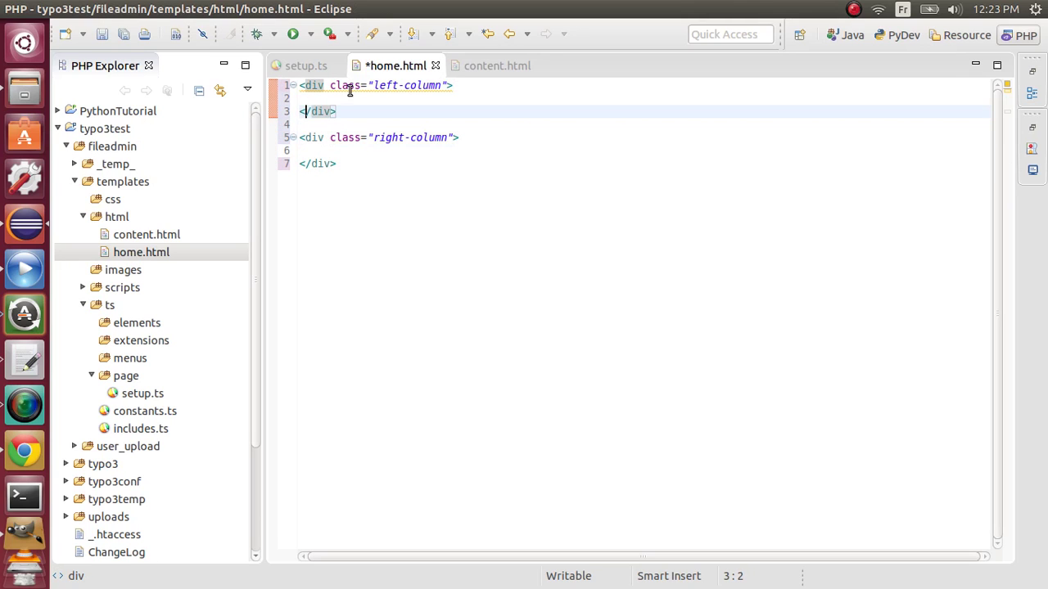
{"action": "left_click", "coordinate": [347, 87]}
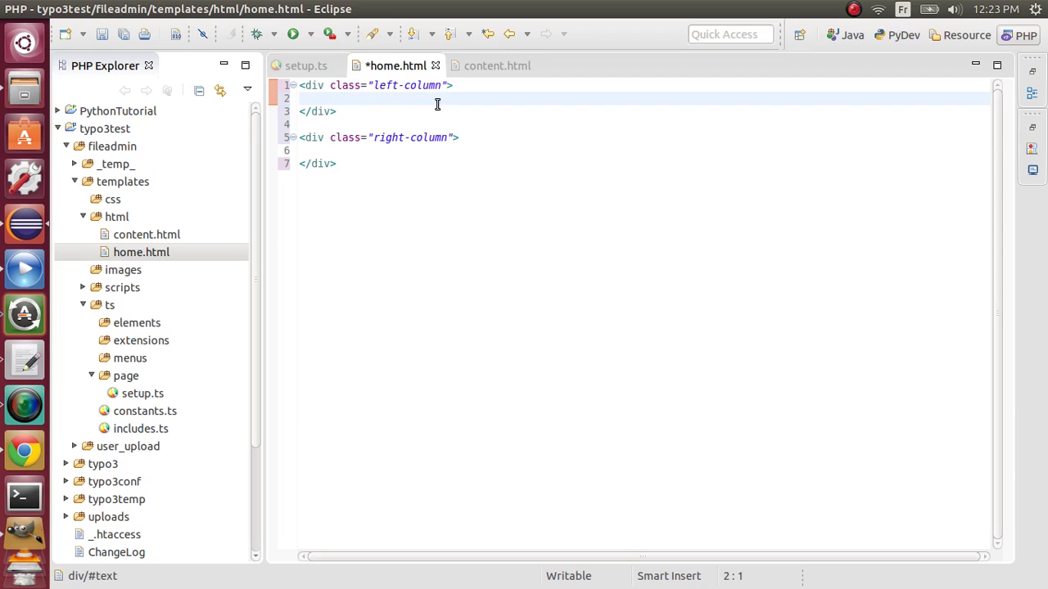
{"action": "left_click", "coordinate": [284, 66]}
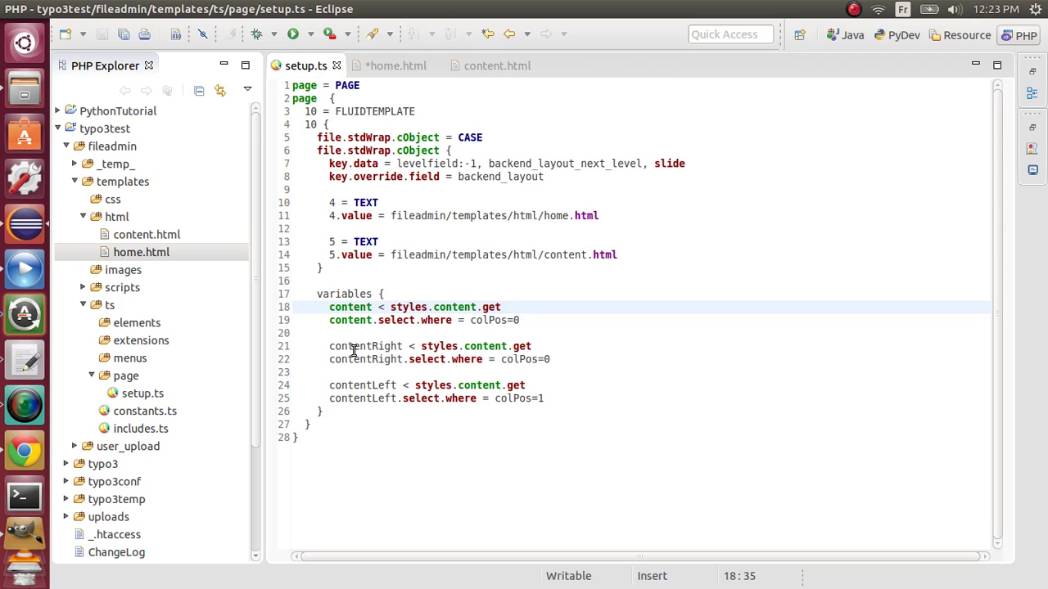
- Insert <f:format.raw>{contentLeft}</f:format.raw> inside the left-column div of home.html
{"action": "left_click", "coordinate": [392, 67]}
{"action": "type", "text": "<"}
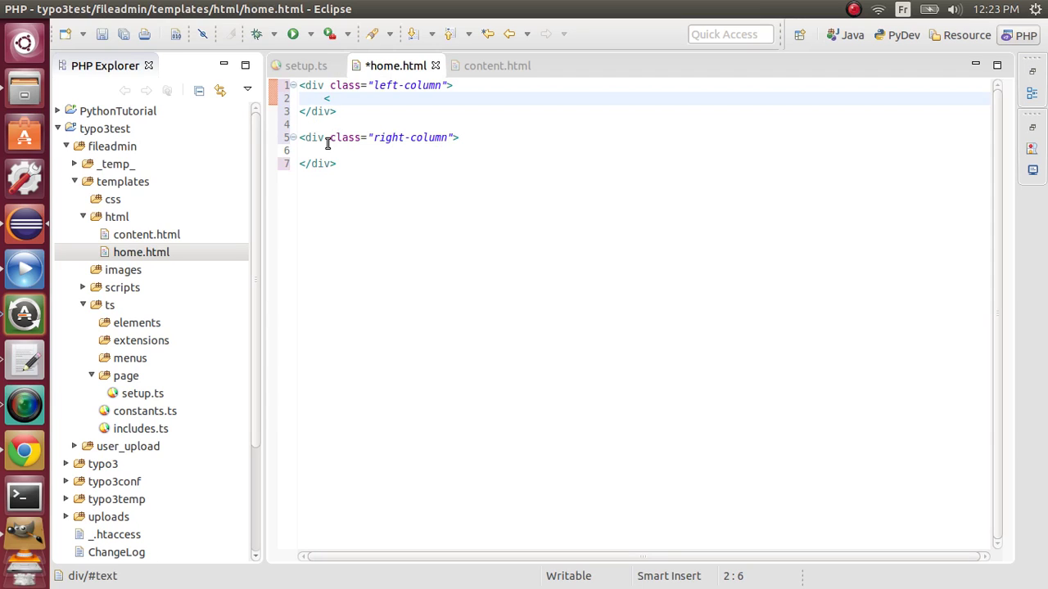
{"action": "type", "text": "f"}
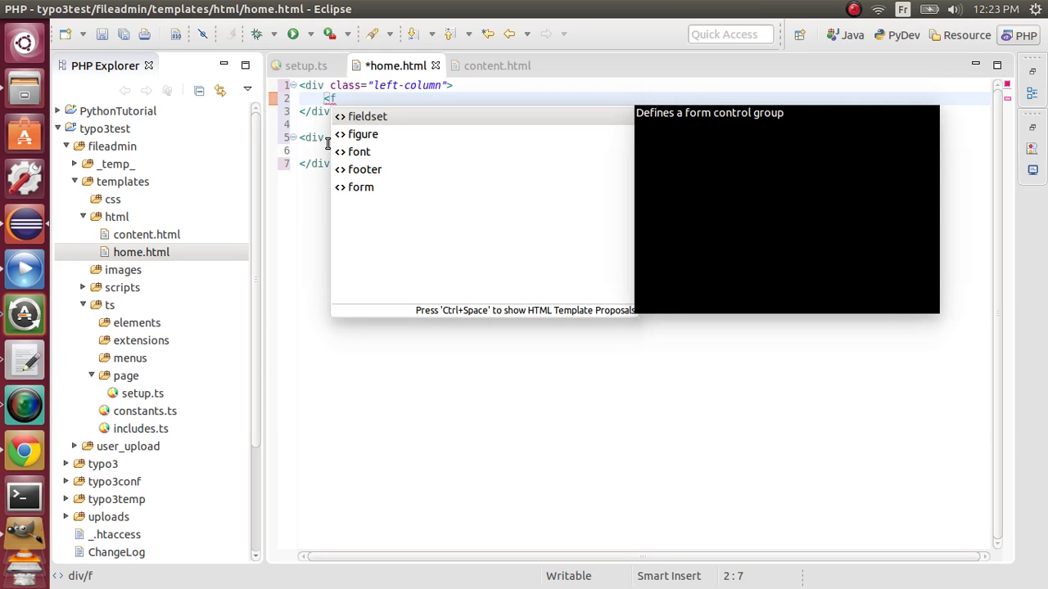
{"action": "type", "text": ":forma"}
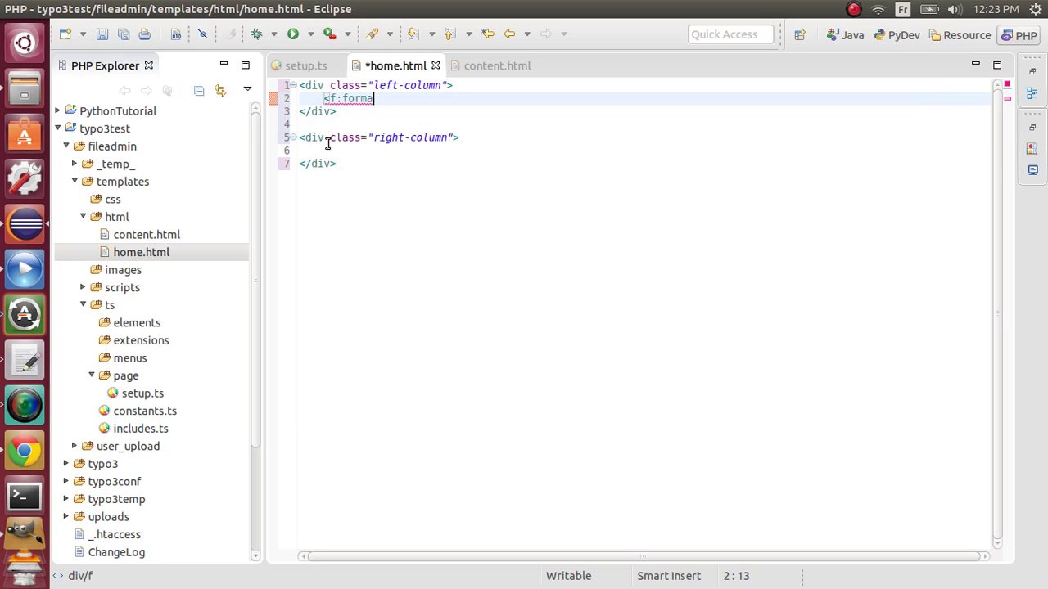
{"action": "type", "text": "n"}
{"action": "type", "text": ".raw"}
{"action": "type", "text": "></f:format.raw>"}
{"action": "key", "text": "Return"}
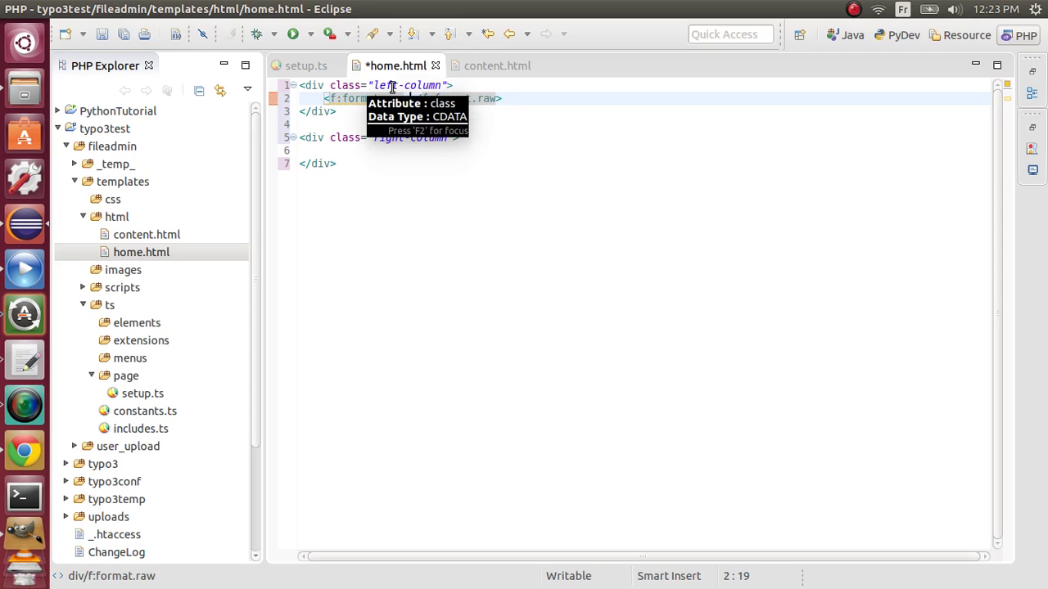
{"action": "type", "text": "{}"}
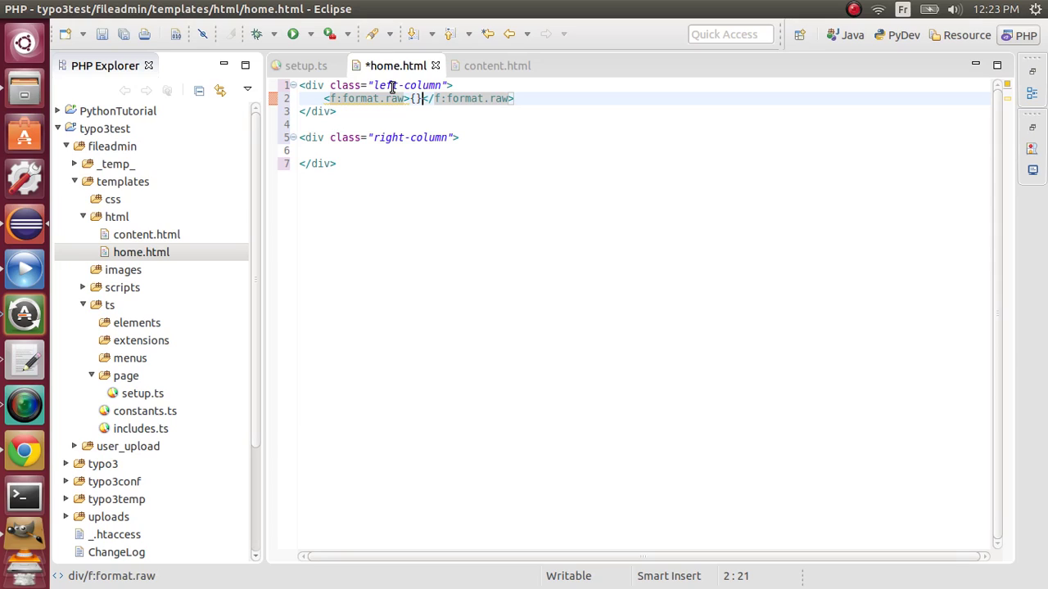
{"action": "left_click", "coordinate": [417, 98]}
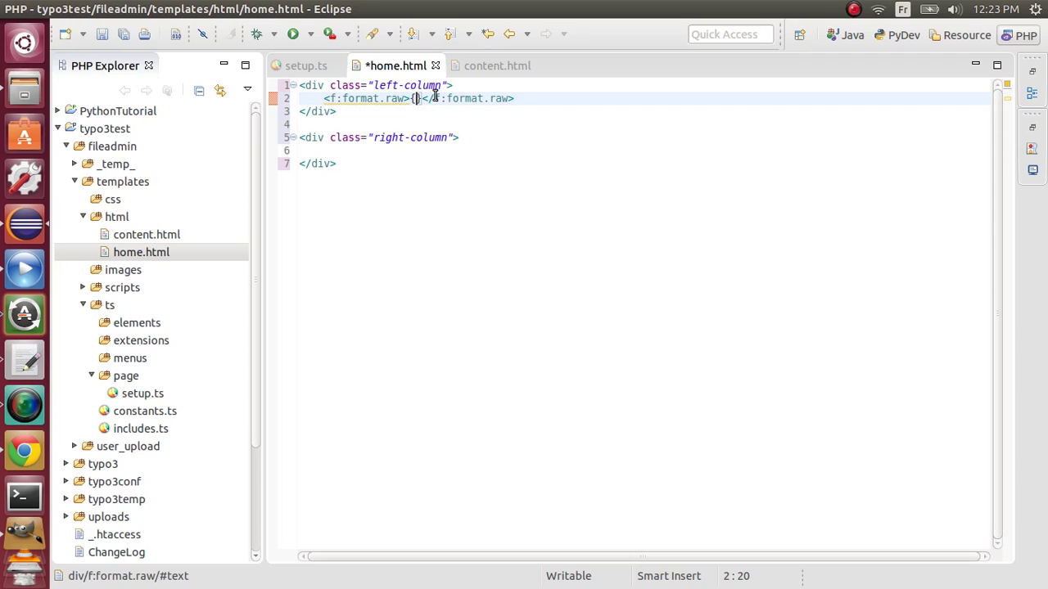
{"action": "type", "text": "contentLe"}
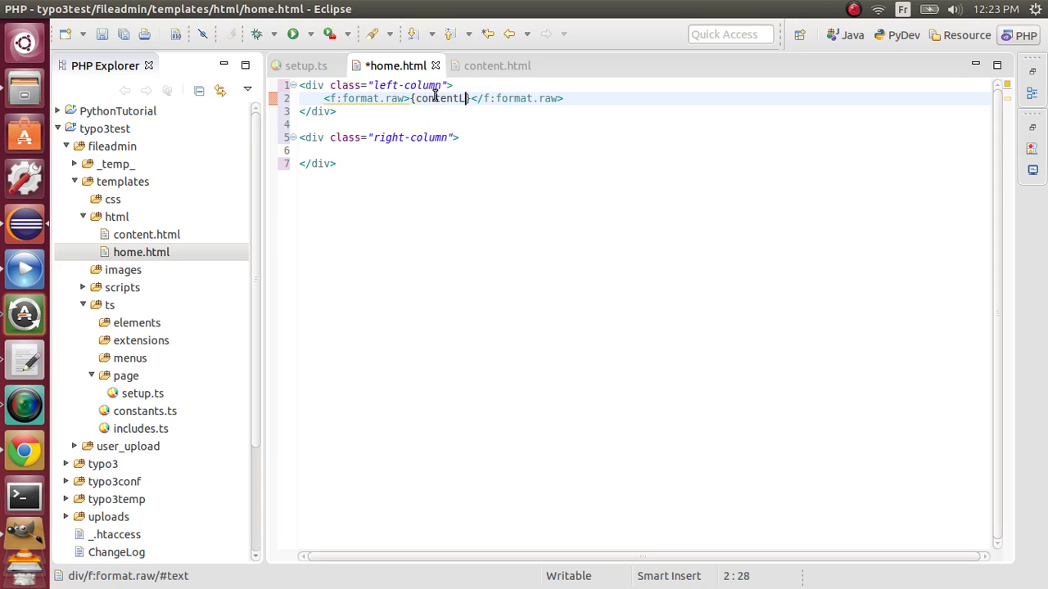
{"action": "type", "text": "ft"}
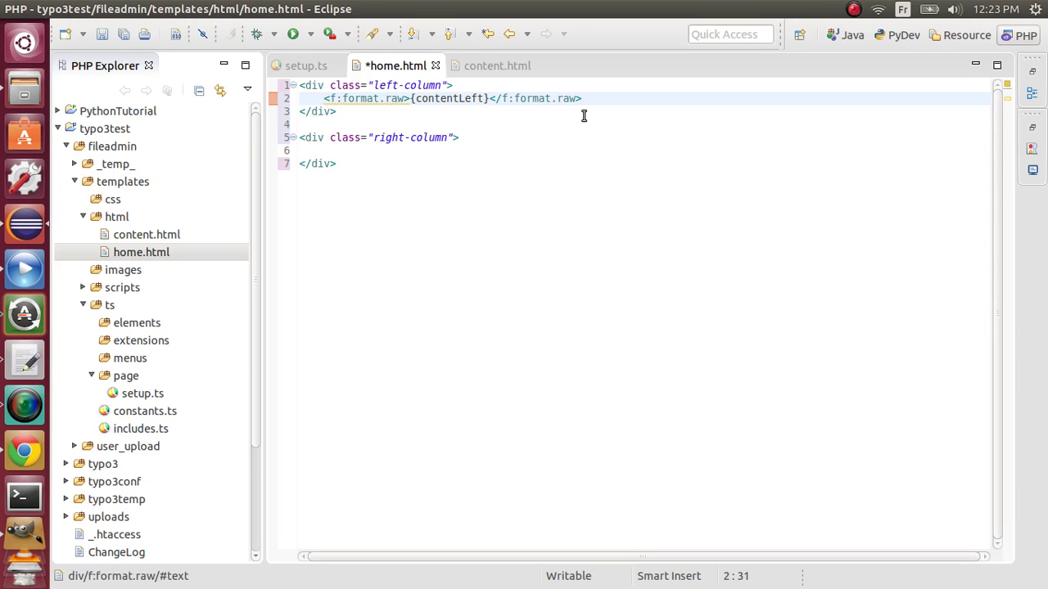
- Copy the contentLeft f:format.raw line into the right-column div
{"action": "left_click", "coordinate": [559, 98]}
{"action": "triple_click", "coordinate": [559, 98]}
{"action": "key", "text": "ctrl+c"}
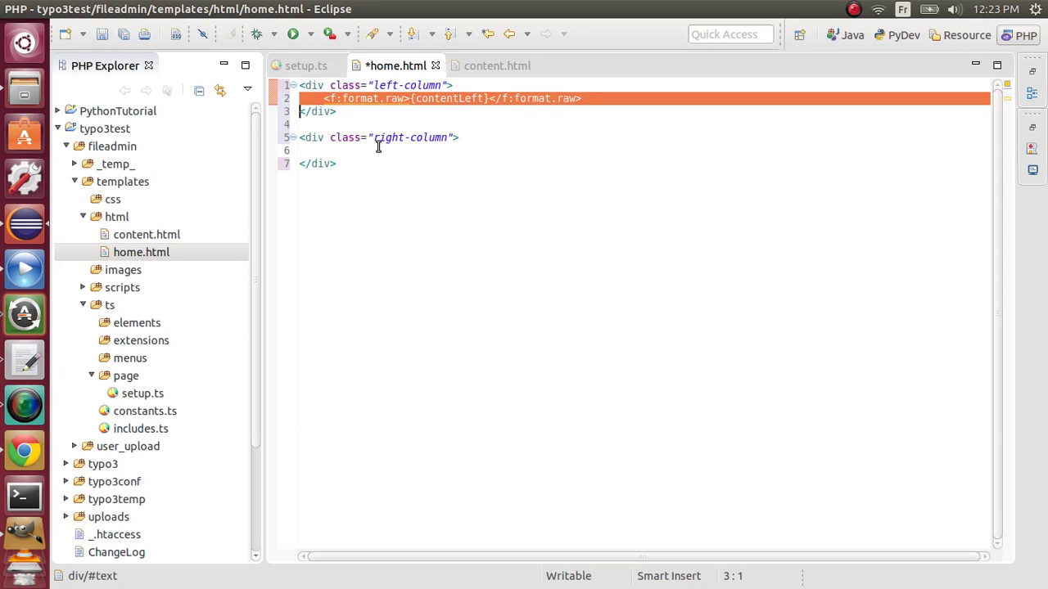
{"action": "left_click", "coordinate": [358, 150]}
{"action": "key", "text": "ctrl+v"}
{"action": "key", "text": "BackSpace"}
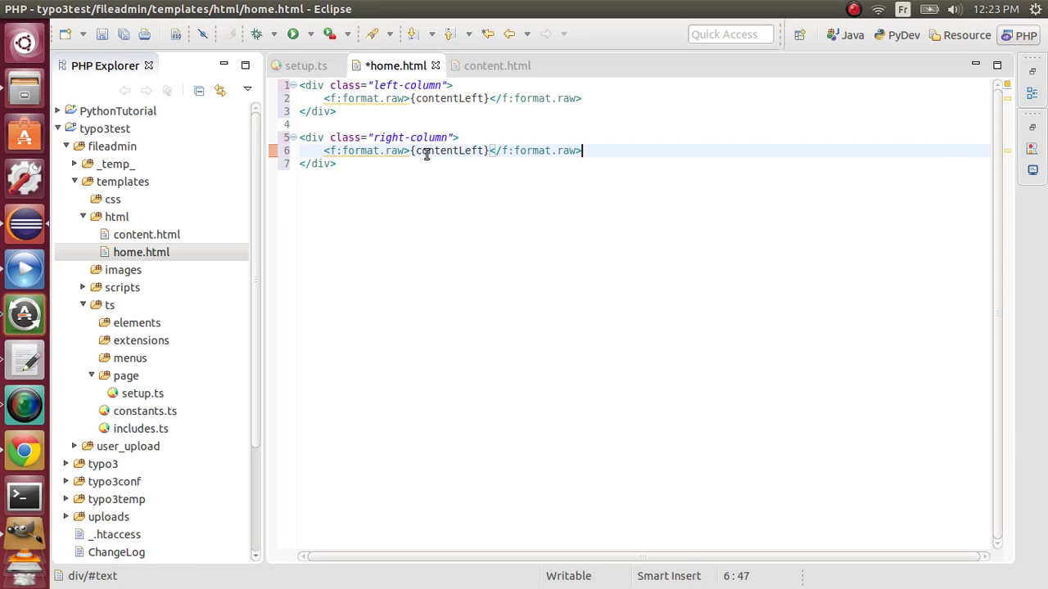
- Change the pasted variable to contentRight and save home.html
{"action": "double_click", "coordinate": [443, 149]}
{"action": "type", "text": "co"}
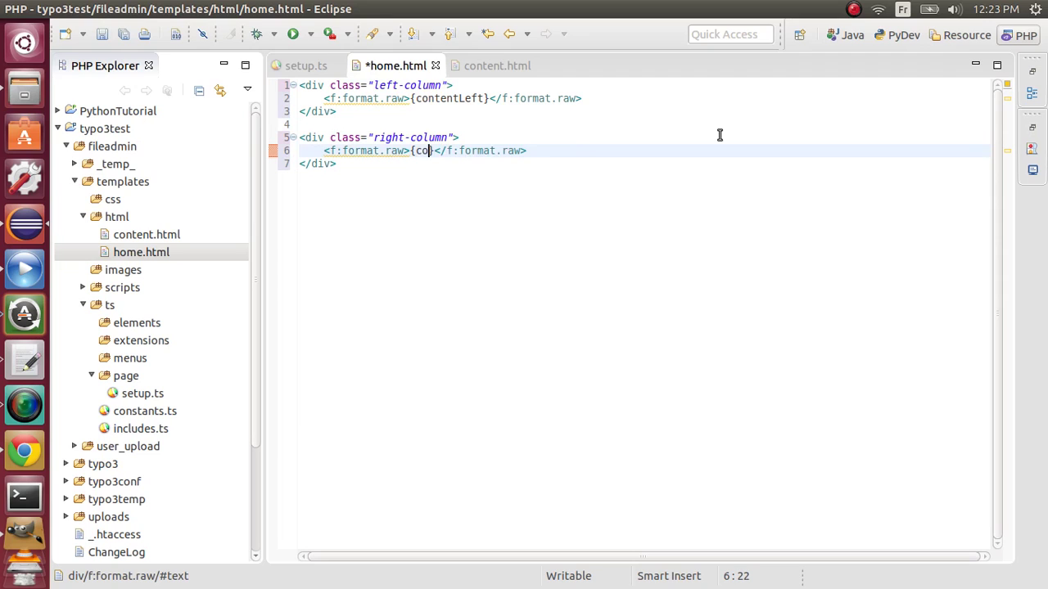
{"action": "type", "text": "ntentRight"}
{"action": "key", "text": "ctrl+s"}
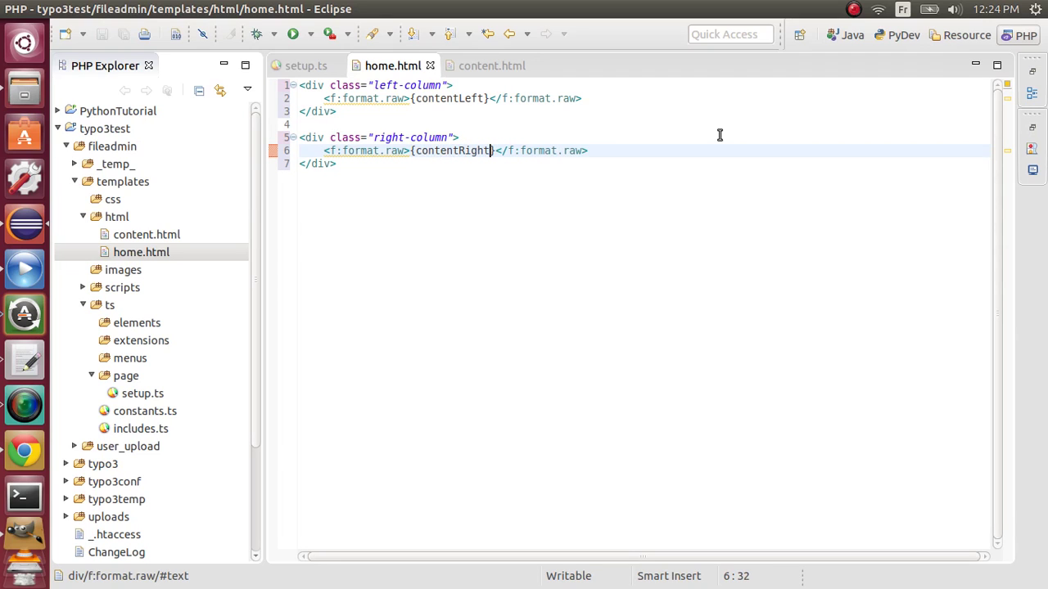
{"action": "left_click_drag", "start_coordinate": [362, 172], "coordinate": [288, 80]}
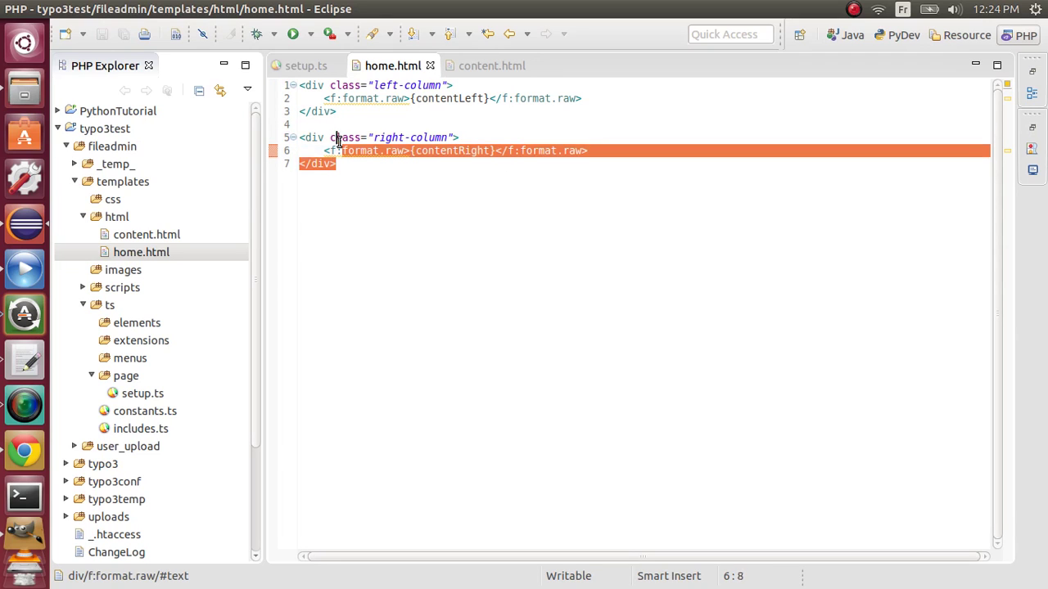
{"action": "left_click", "coordinate": [337, 124]}
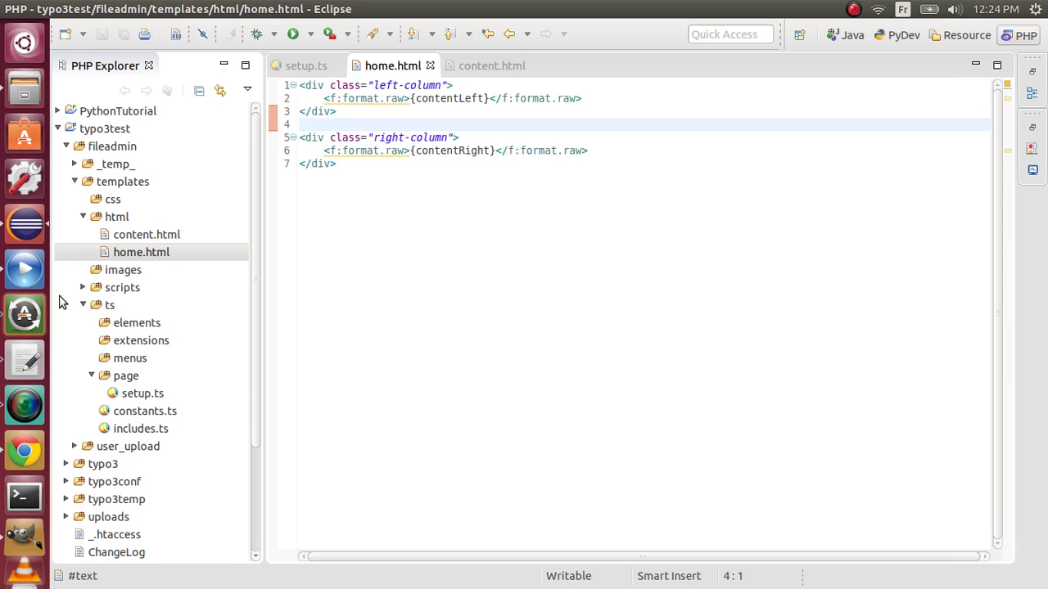
- In Chrome, use Show on the Home page in the page tree to open its frontend
{"action": "left_click", "coordinate": [25, 448]}
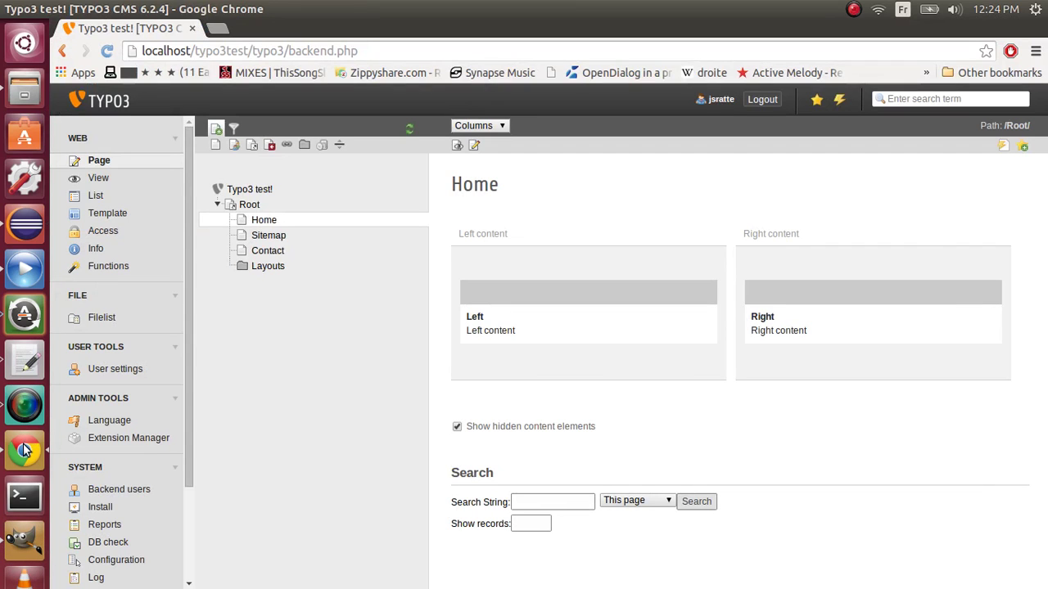
{"action": "right_click", "coordinate": [276, 228]}
{"action": "left_click", "coordinate": [301, 239]}
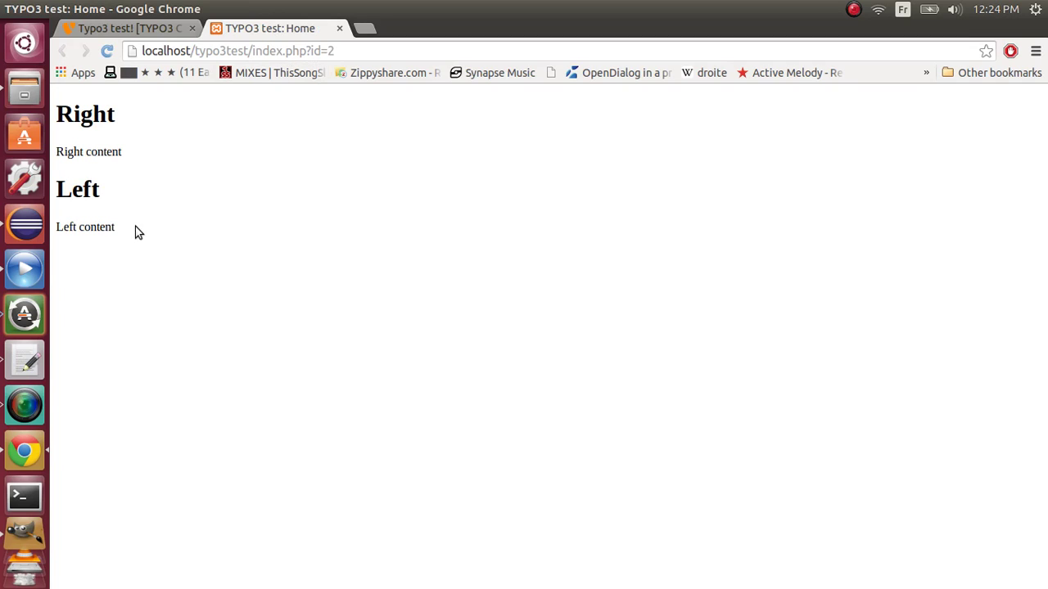
- Inspect the Right heading in DevTools and select its enclosing left-column div in the element tree
{"action": "left_click_drag", "start_coordinate": [123, 156], "coordinate": [60, 111]}
{"action": "left_click", "coordinate": [61, 111]}
{"action": "right_click", "coordinate": [68, 109]}
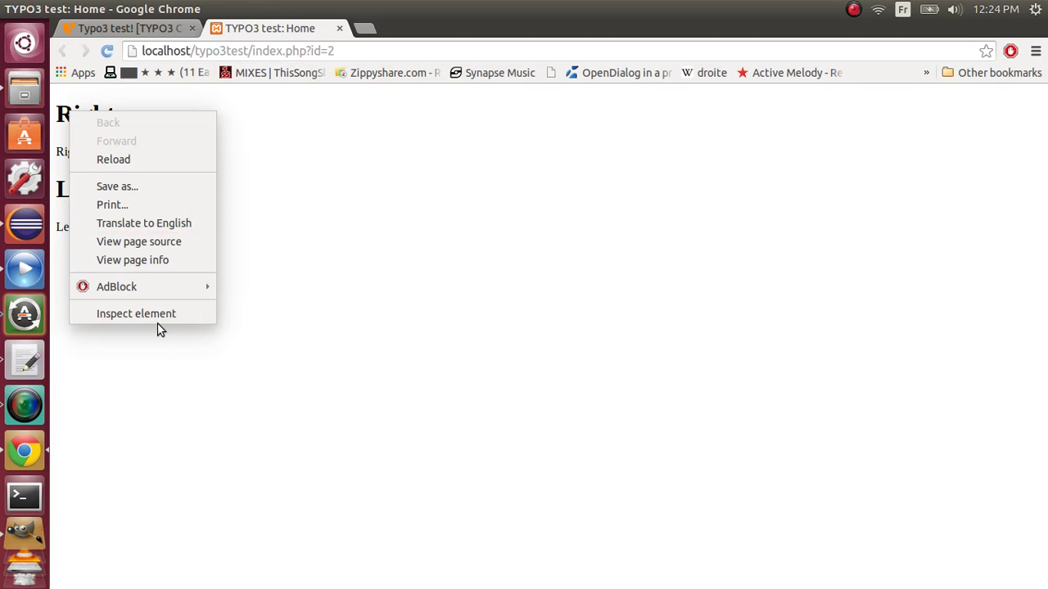
{"action": "left_click", "coordinate": [163, 316]}
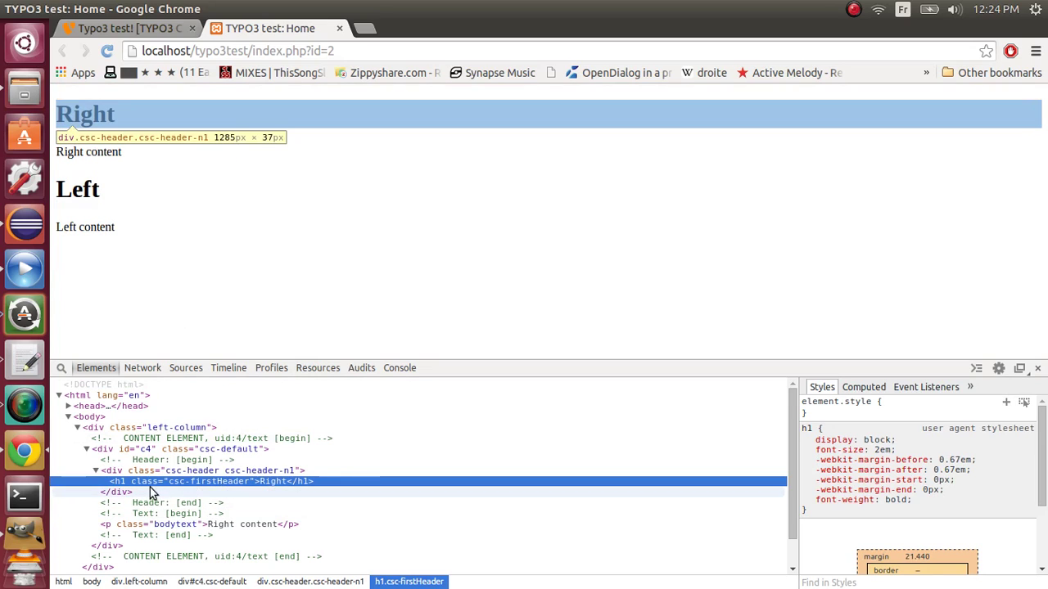
{"action": "left_click", "coordinate": [187, 432]}
- Add an inline float: left style to div.left-column in the Styles pane
{"action": "left_click", "coordinate": [77, 428]}
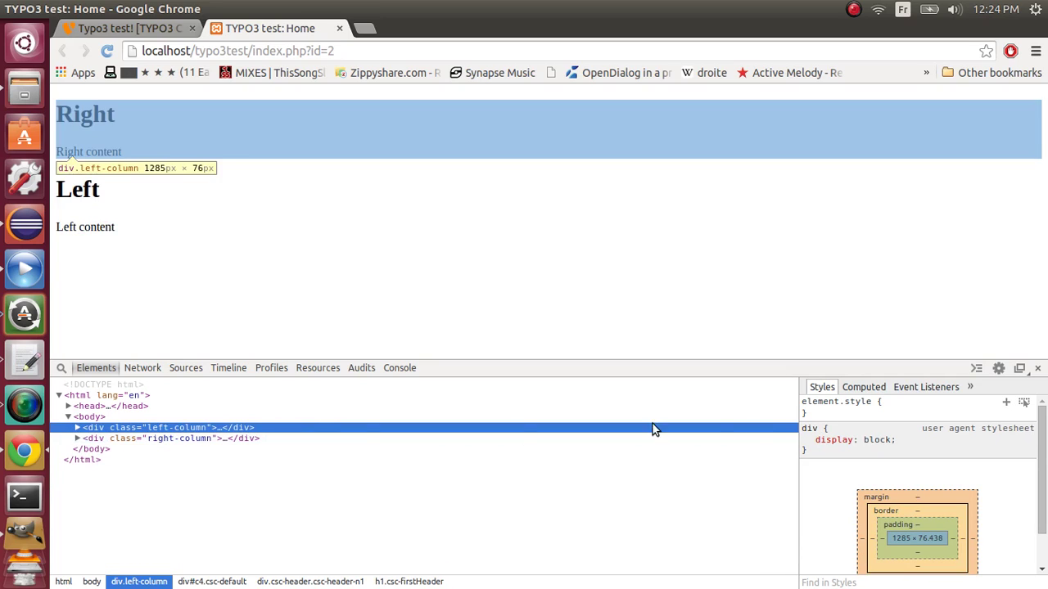
{"action": "left_click", "coordinate": [851, 415]}
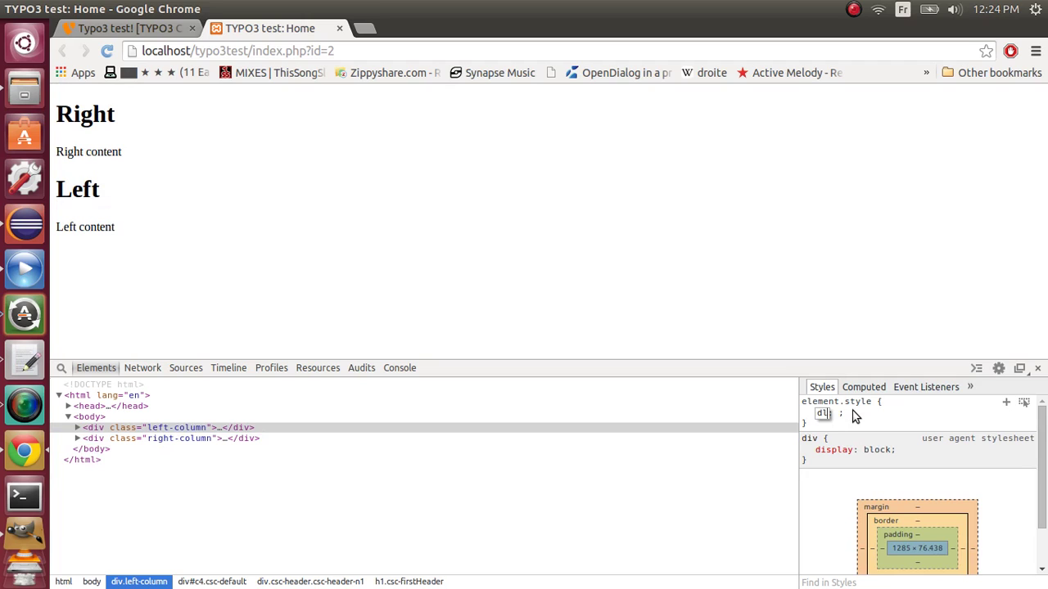
{"action": "type", "text": "float: le"}
{"action": "key", "text": "Return"}
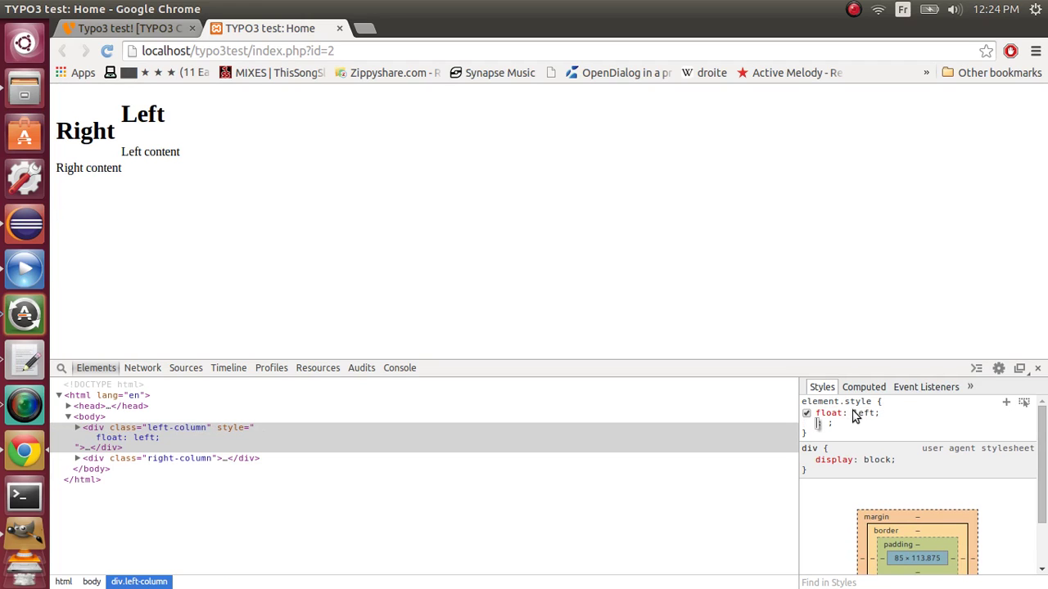
- Add an inline float: right style to div.right-column, then check the swapped column text
{"action": "left_click", "coordinate": [756, 456]}
{"action": "left_click", "coordinate": [868, 416]}
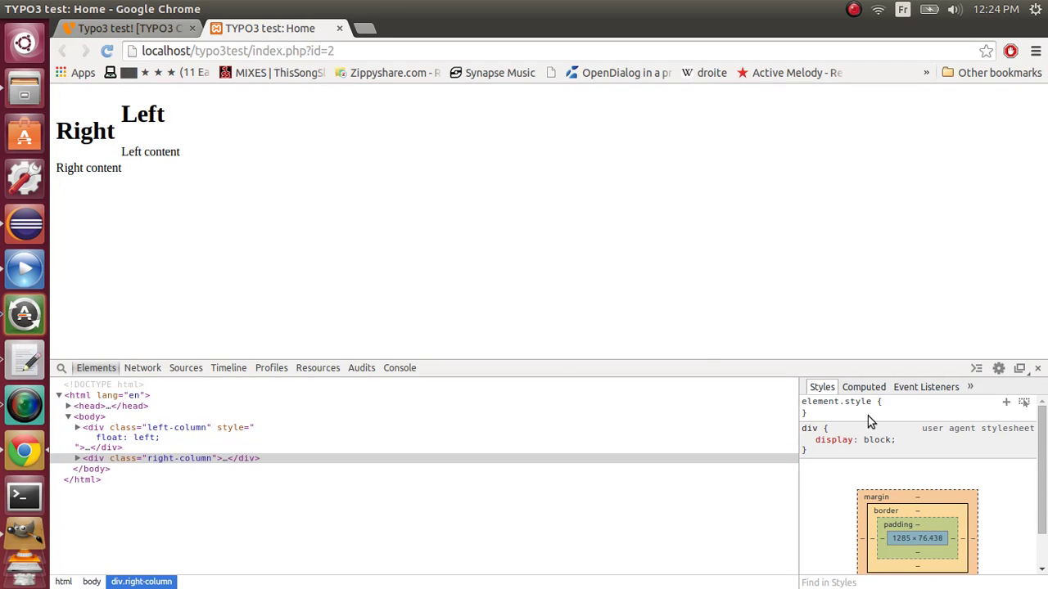
{"action": "type", "text": "float"}
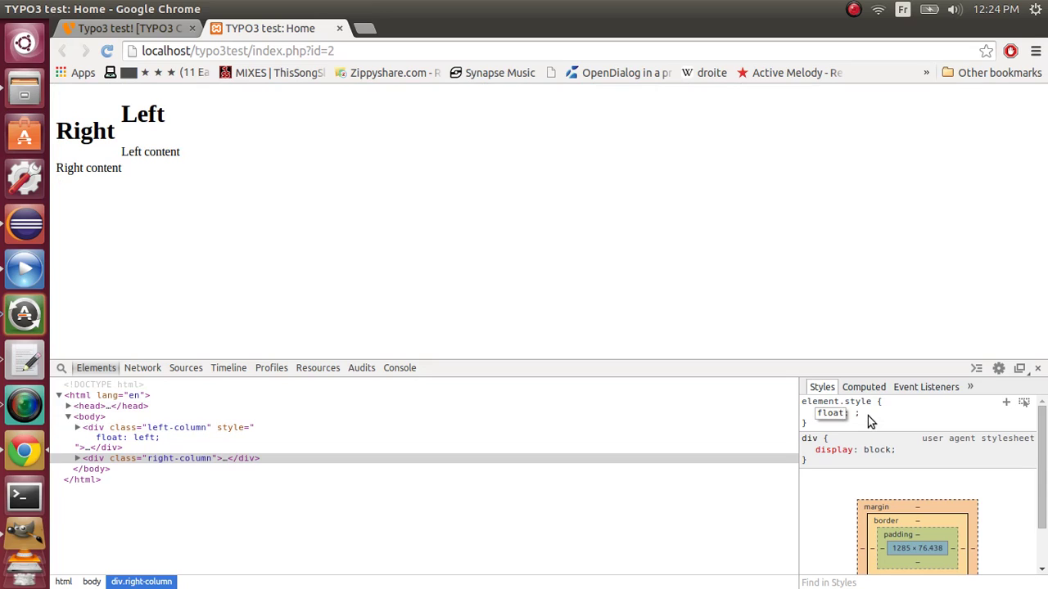
{"action": "type", "text": ": right"}
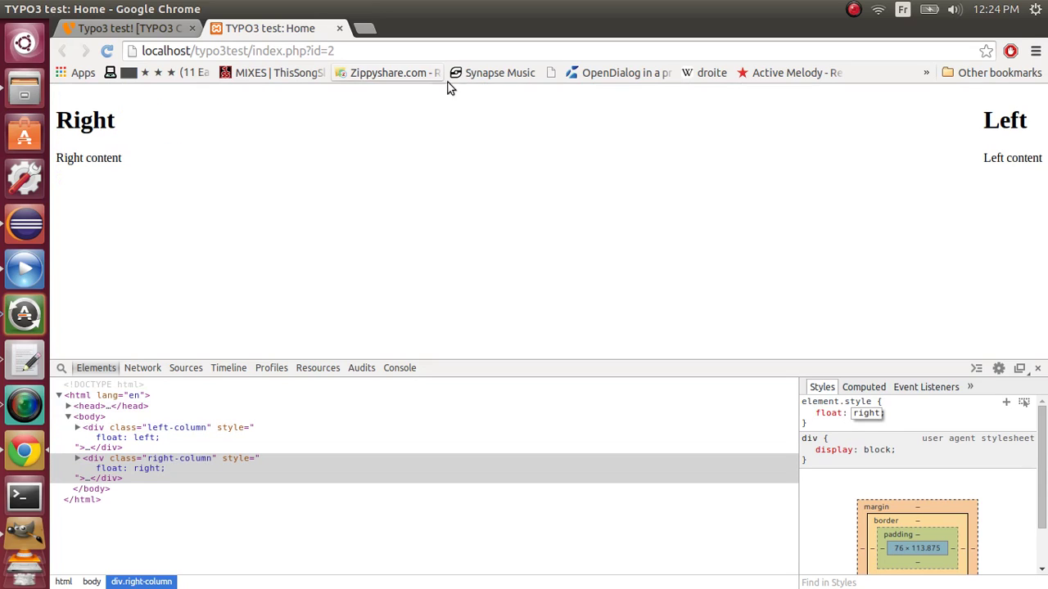
{"action": "key", "text": "Return"}
{"action": "left_click_drag", "start_coordinate": [1042, 159], "coordinate": [981, 159]}
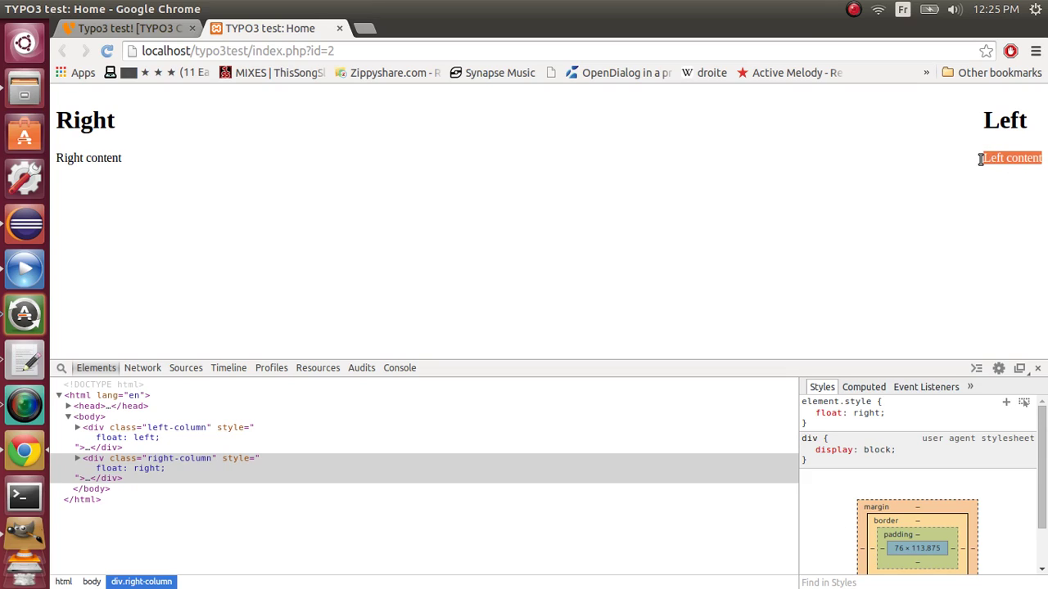
{"action": "left_click", "coordinate": [857, 194]}
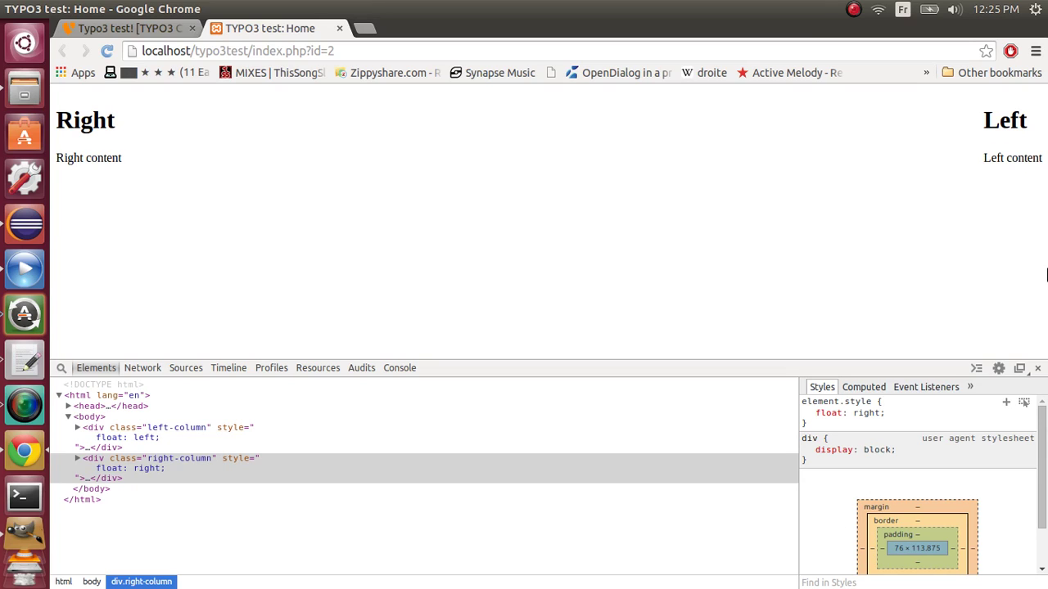